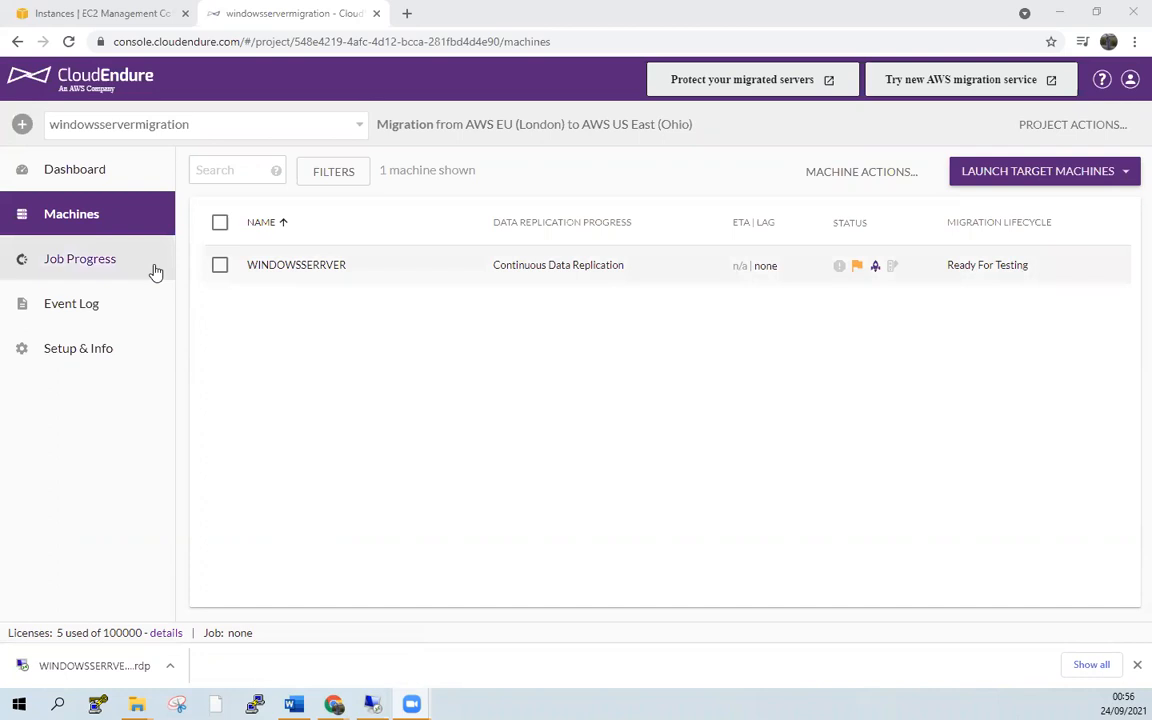
Step: Set the machine type to t2.micro in the target blueprint of the WINDOWSSERRVER machine
click(858, 268)
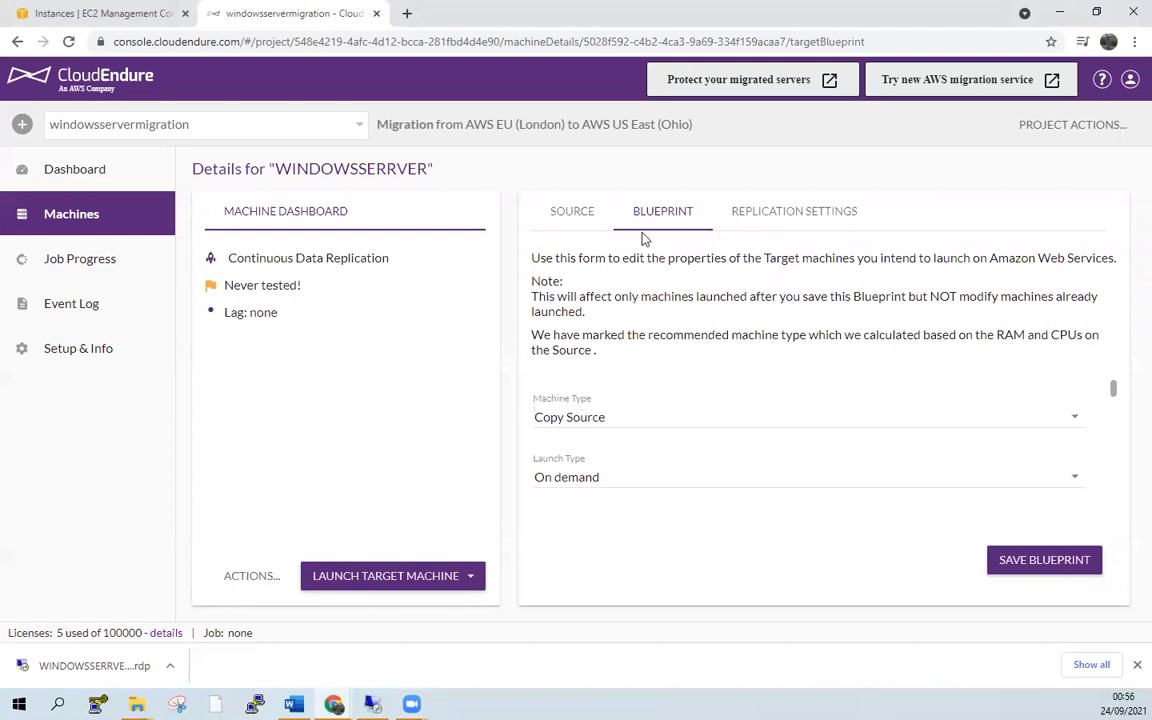
click(1045, 419)
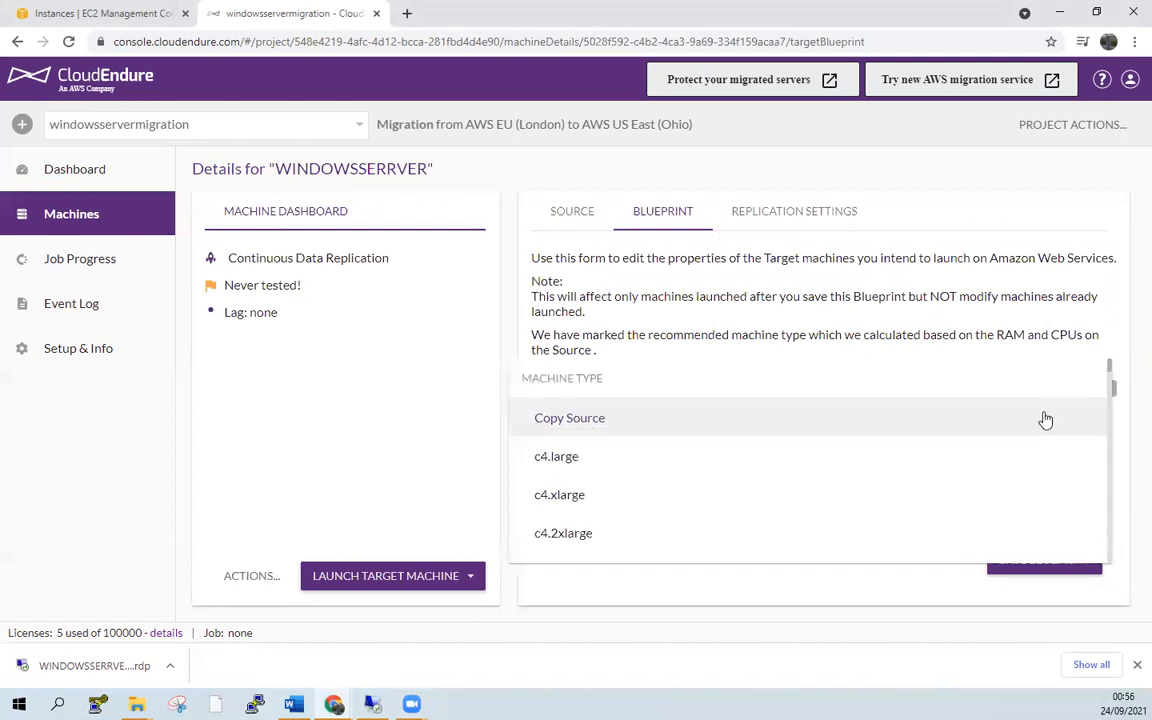
click(1045, 419)
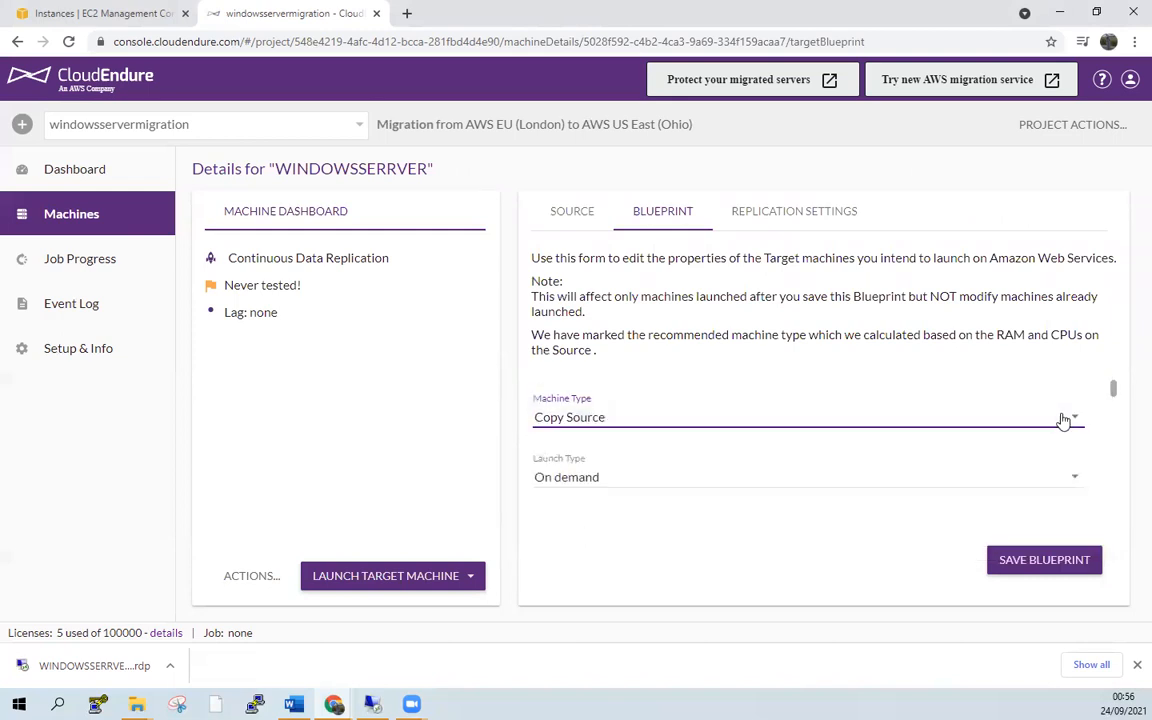
click(1066, 419)
scroll(1000, 435, down, 5)
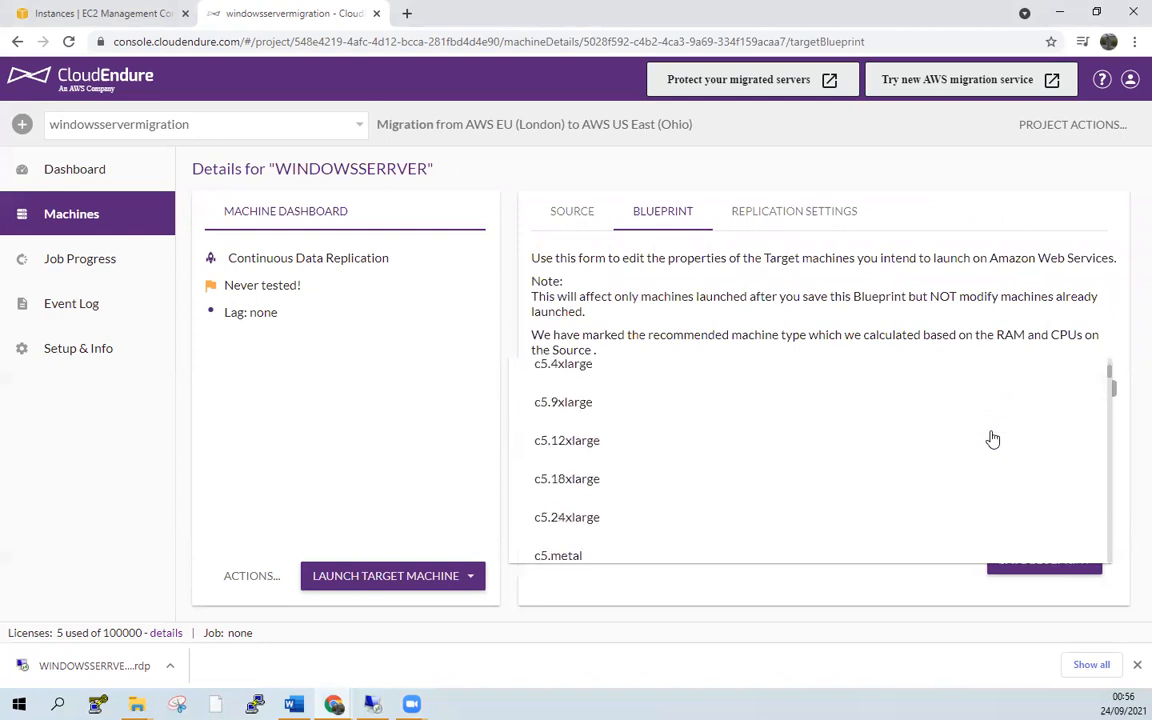
scroll(992, 440, down, 1)
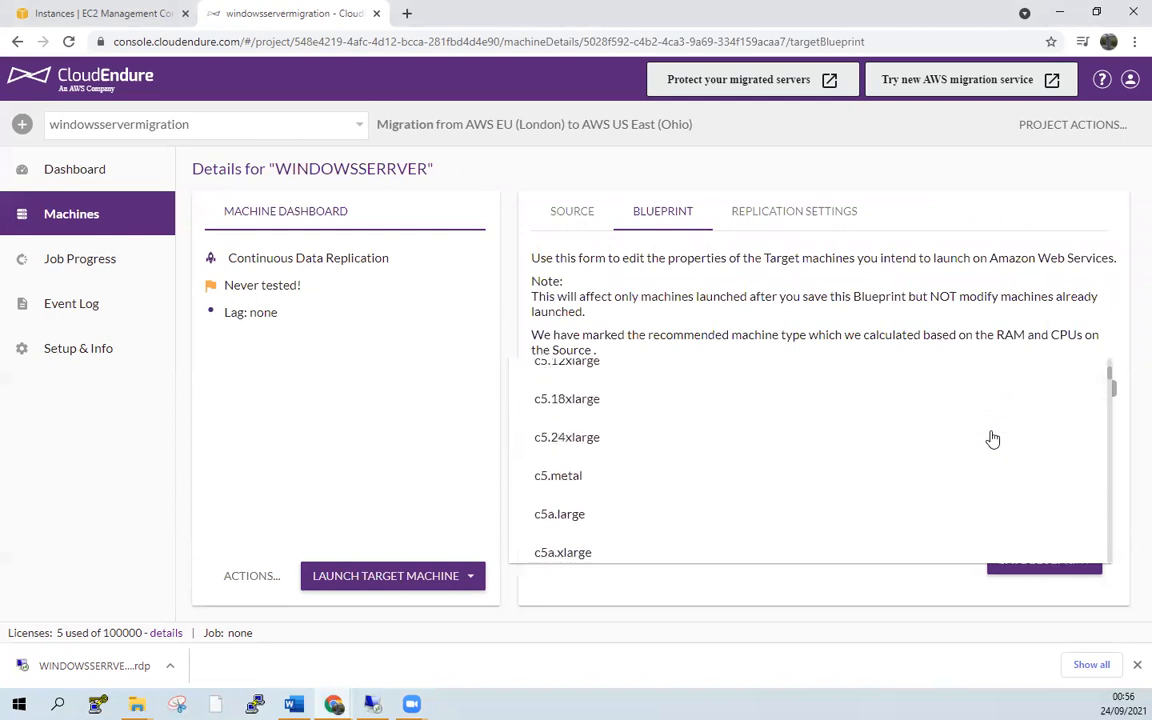
key(t)
scroll(992, 440, down, 1)
click(674, 517)
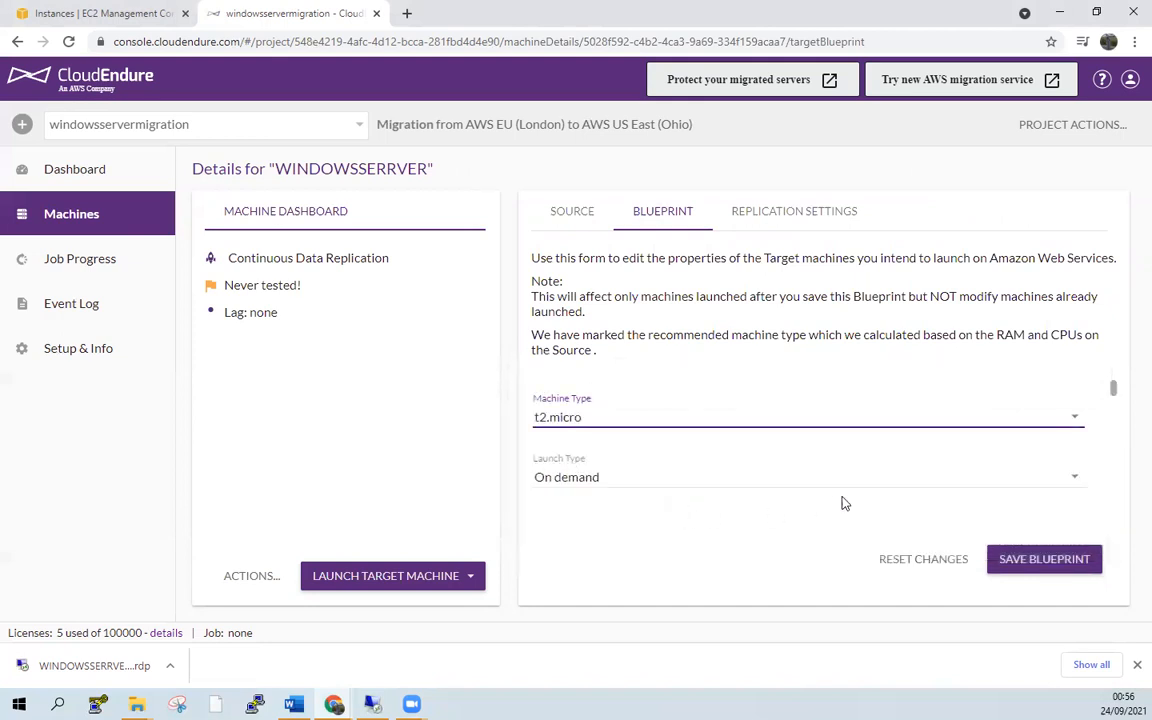
Step: Review the remaining blueprint settings down to the disks and save the WINDOWSSERRVER blueprint
scroll(1053, 487, down, 5)
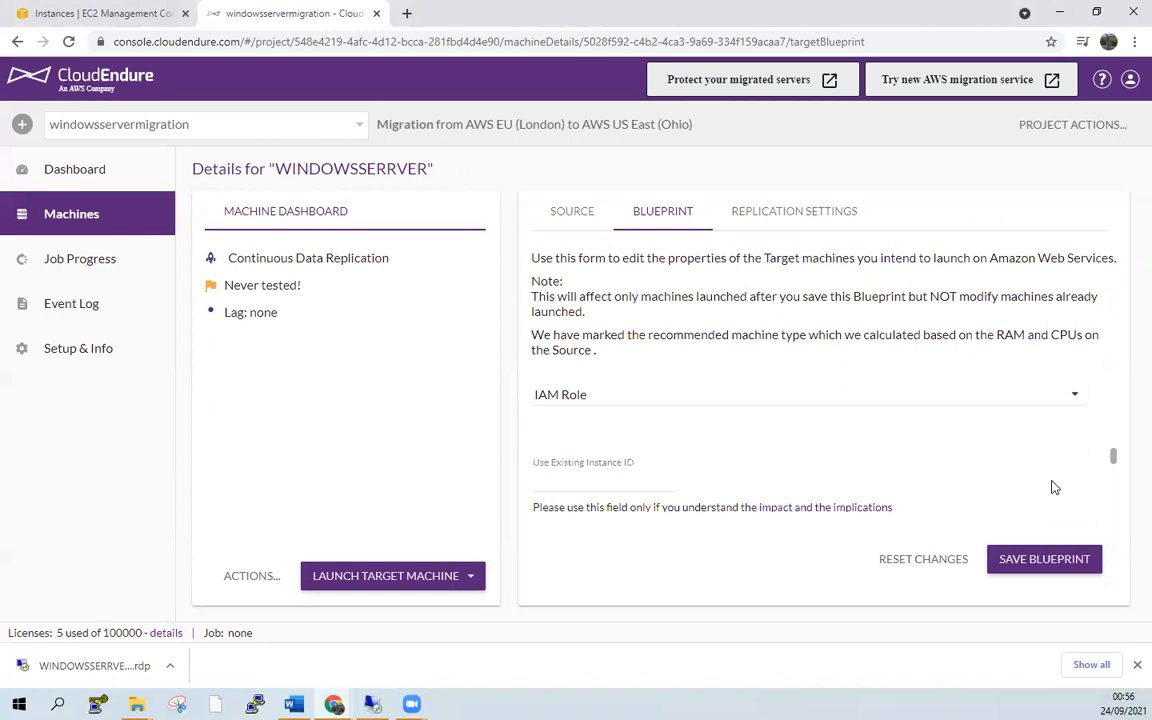
scroll(1053, 487, down, 5)
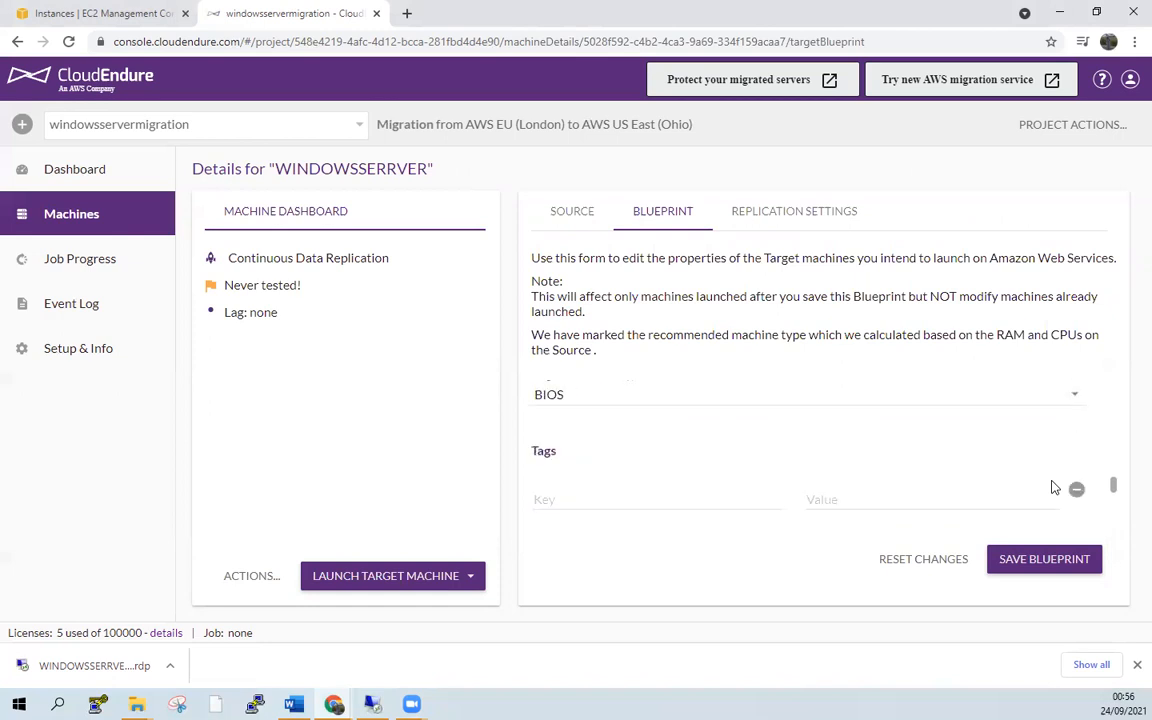
scroll(1053, 487, down, 1)
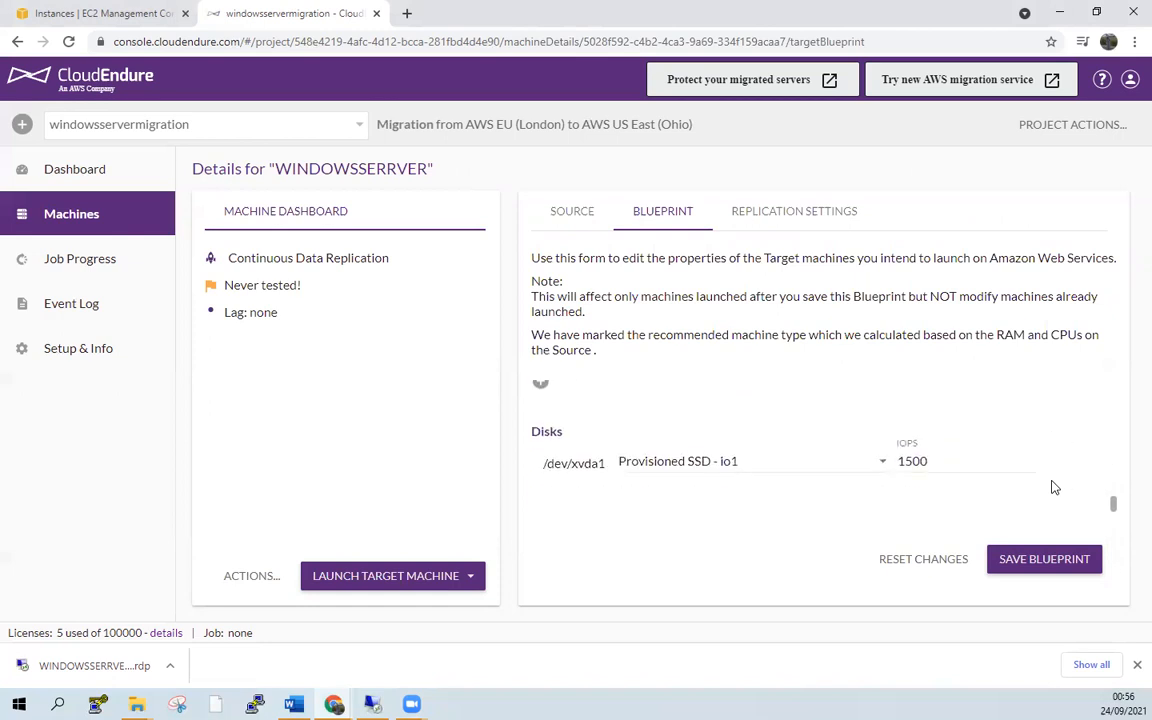
click(1060, 562)
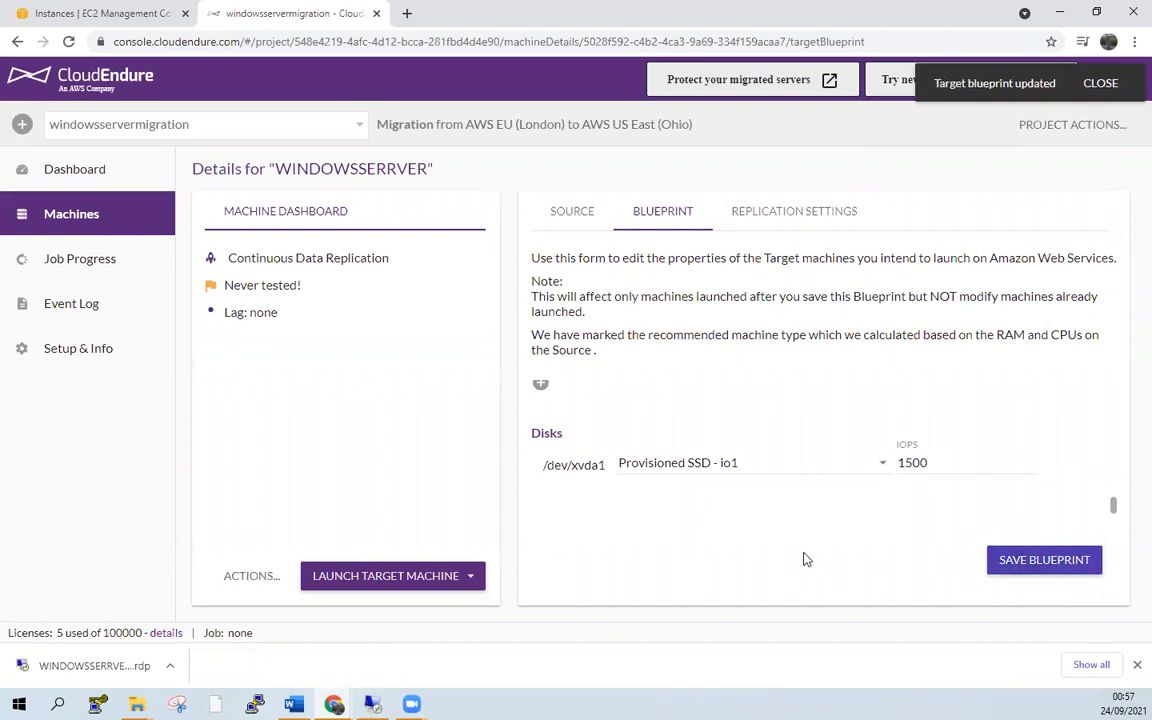
click(1050, 562)
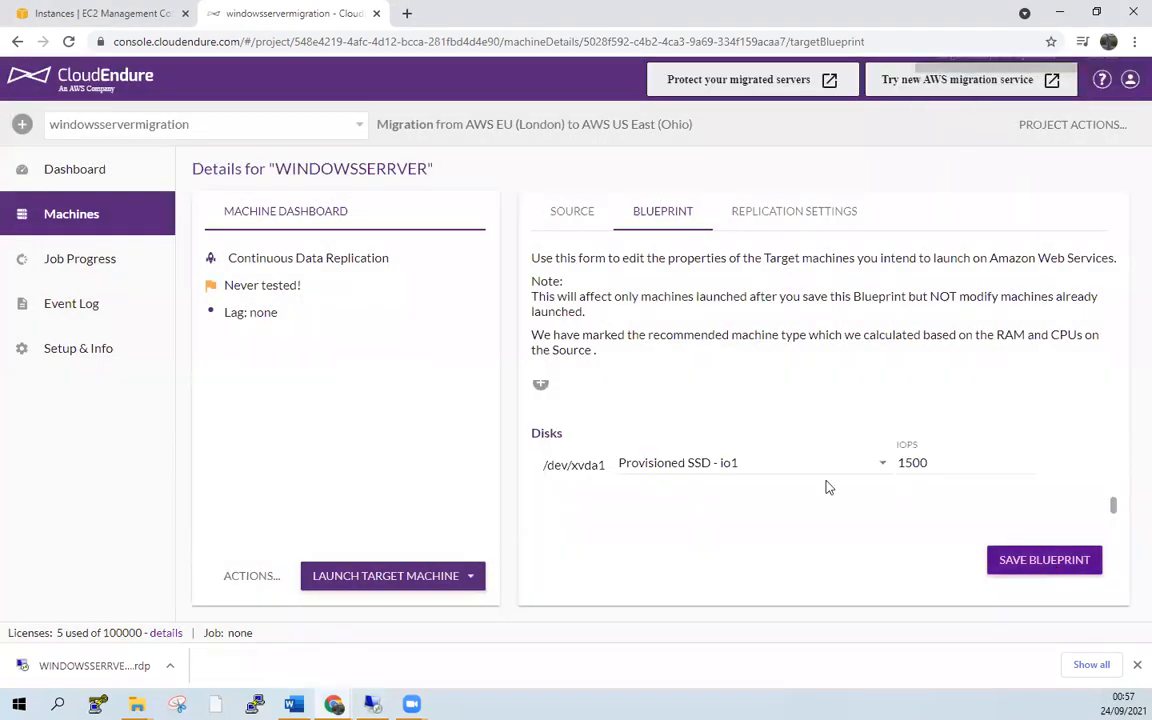
Step: Review and save the replication settings of WINDOWSSERRVER, and return to the project's machine list
click(806, 222)
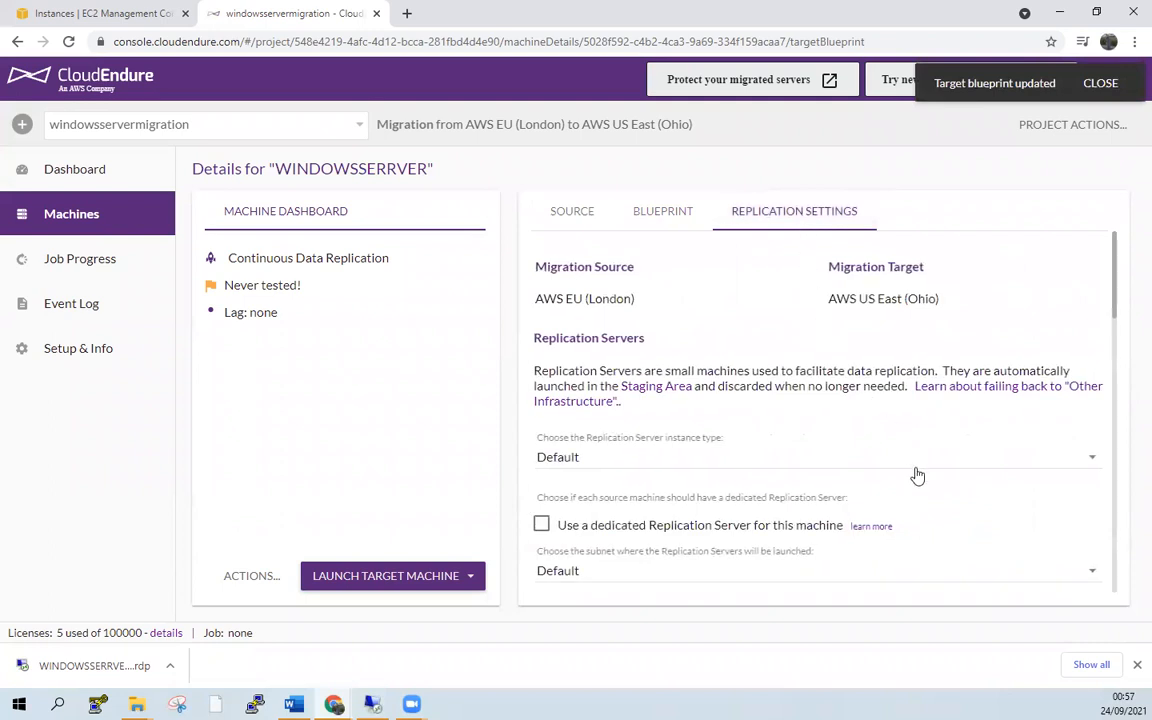
scroll(900, 472, down, 3)
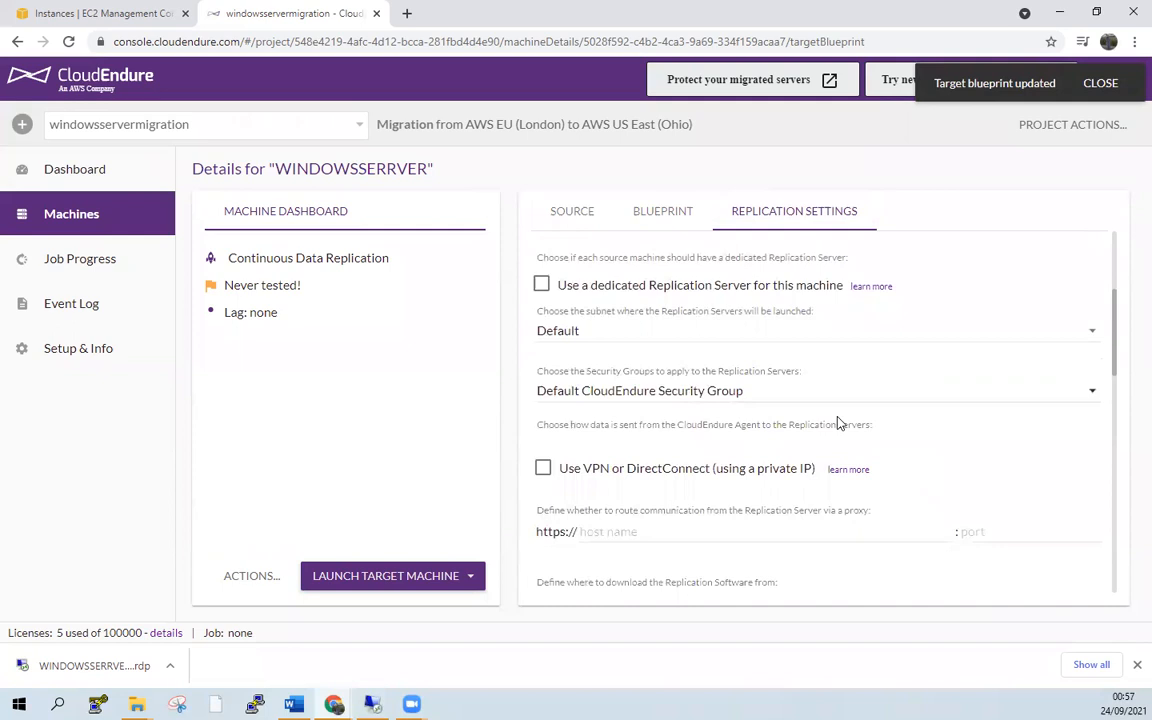
scroll(838, 422, down, 2)
scroll(838, 422, down, 9)
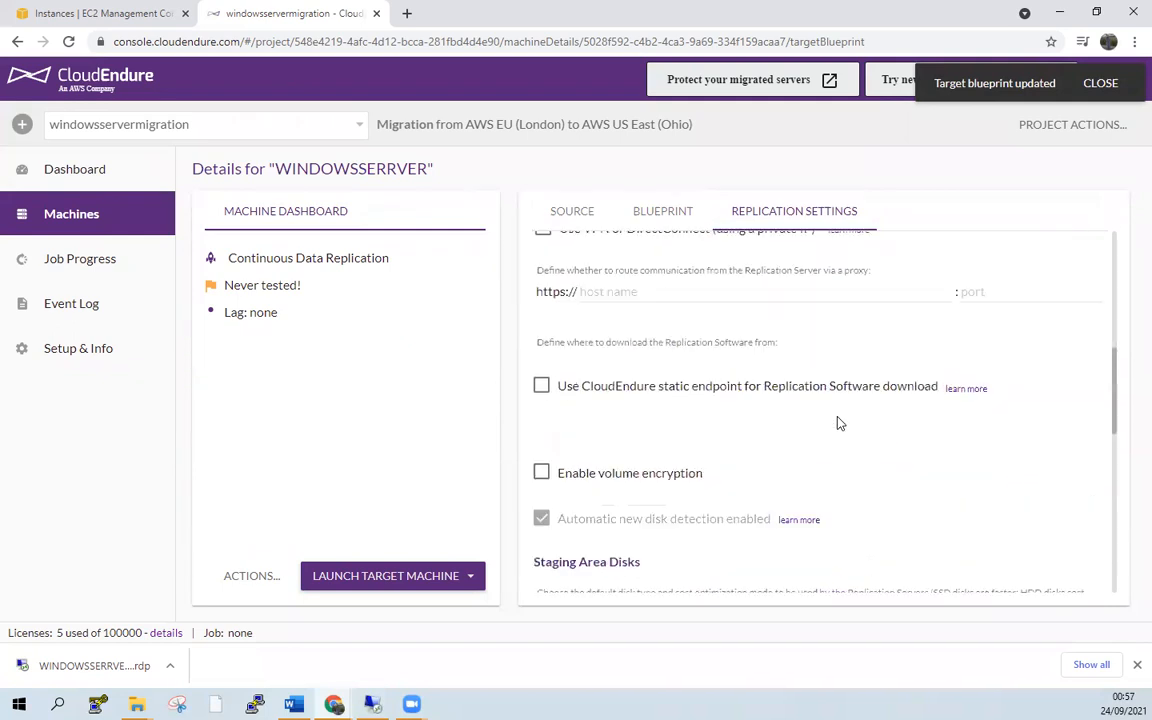
click(1034, 563)
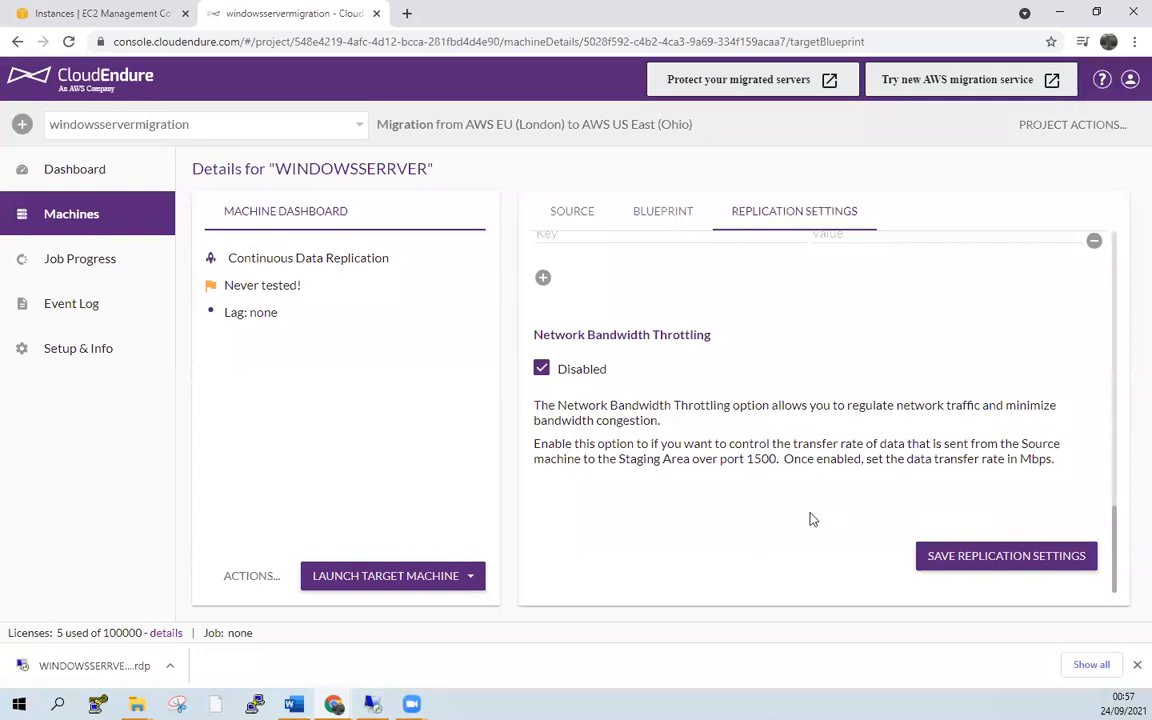
click(86, 221)
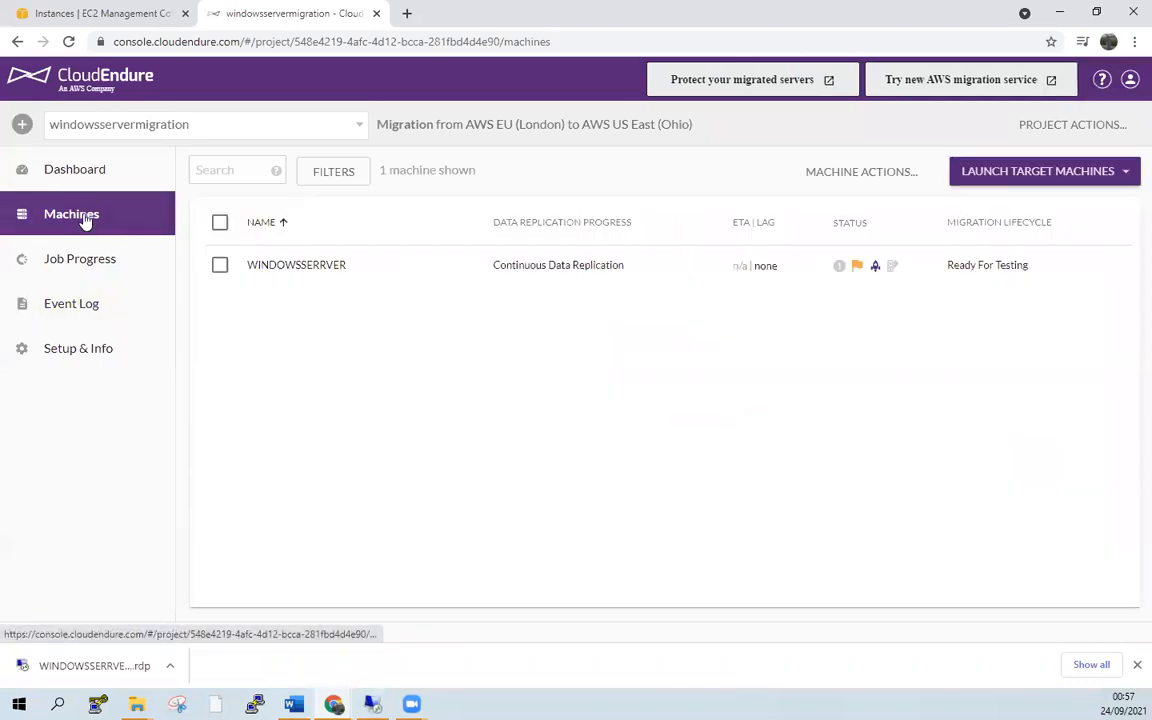
click(1047, 173)
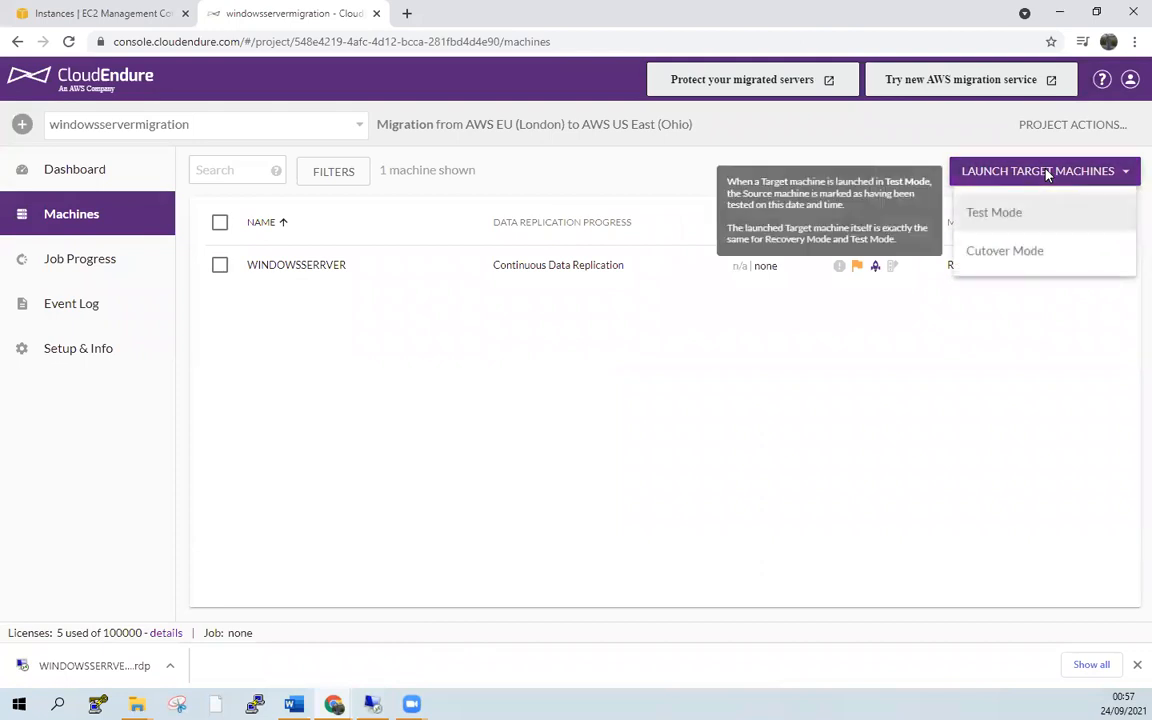
click(1003, 211)
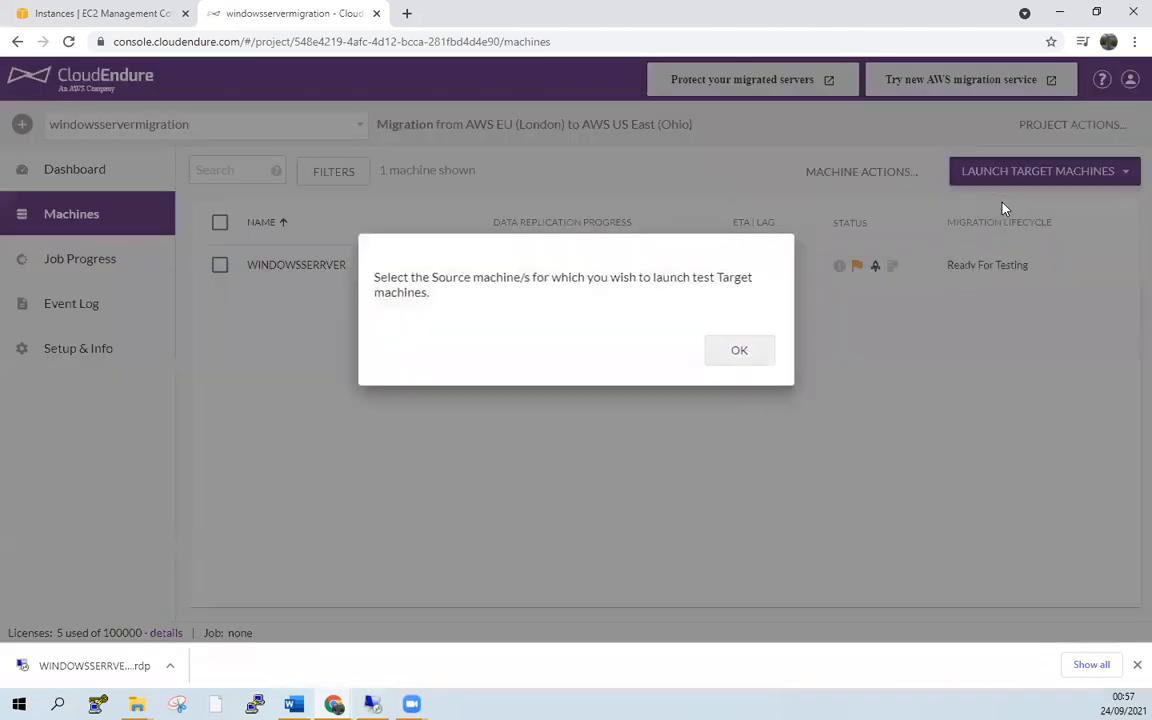
click(752, 355)
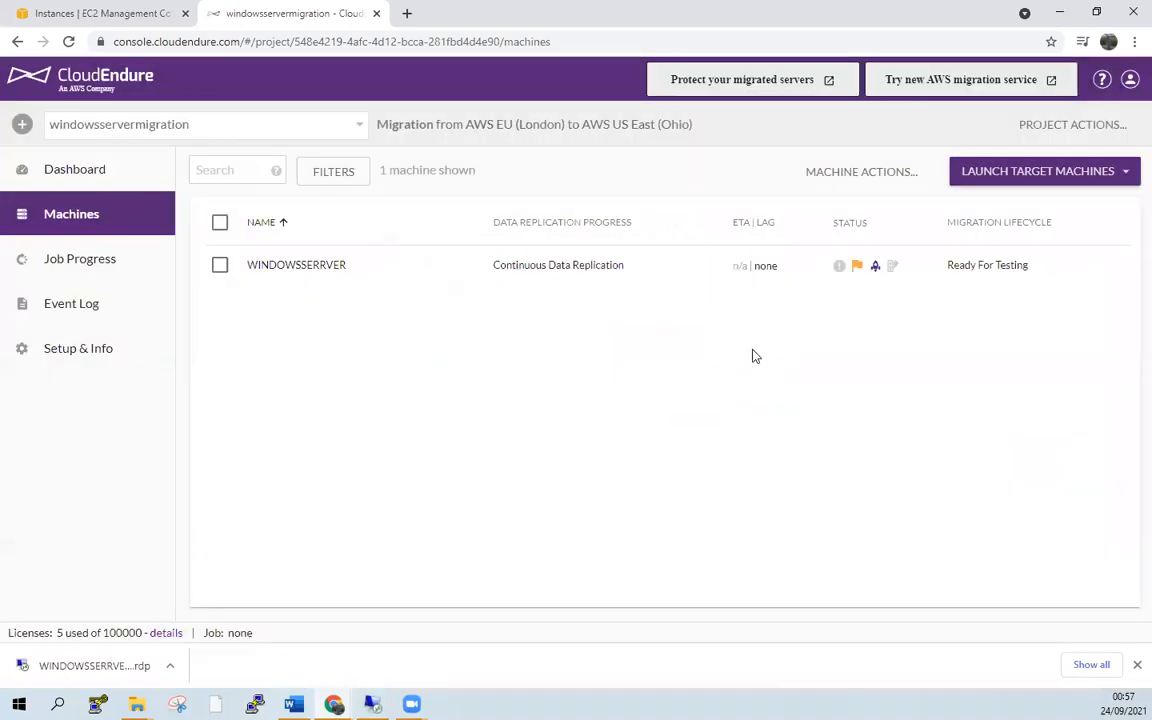
Step: Launch the target machine for WINDOWSSERRVER in Test Mode and confirm the launch
click(220, 265)
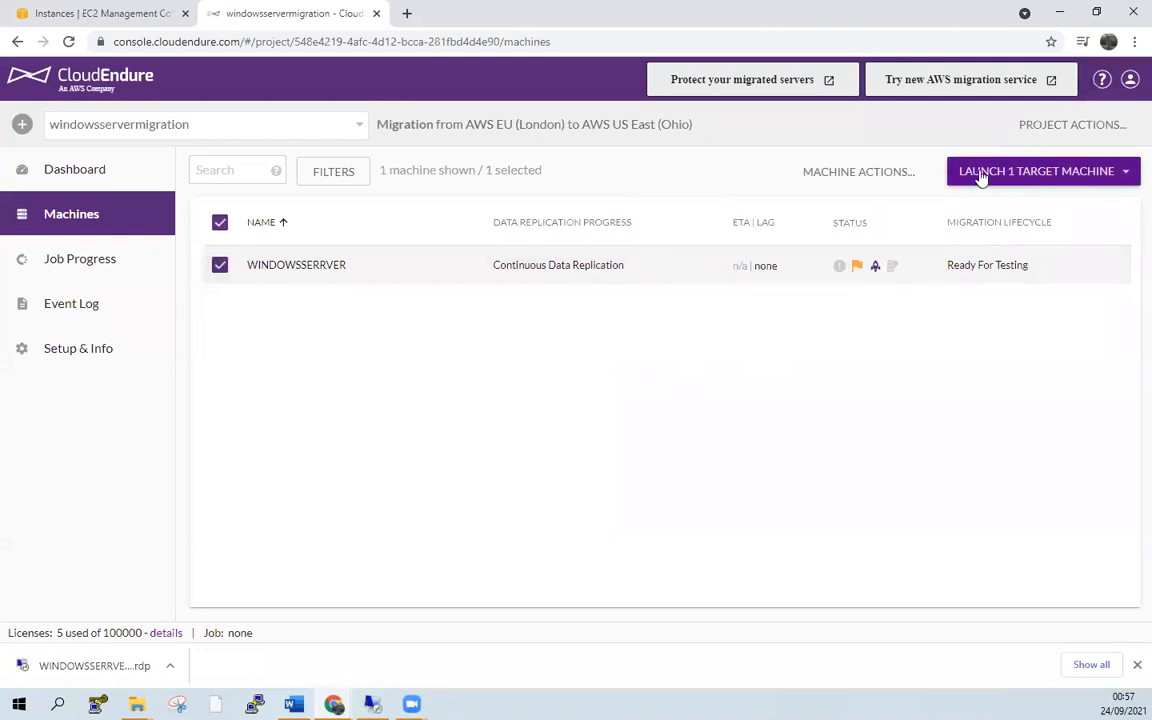
click(1022, 172)
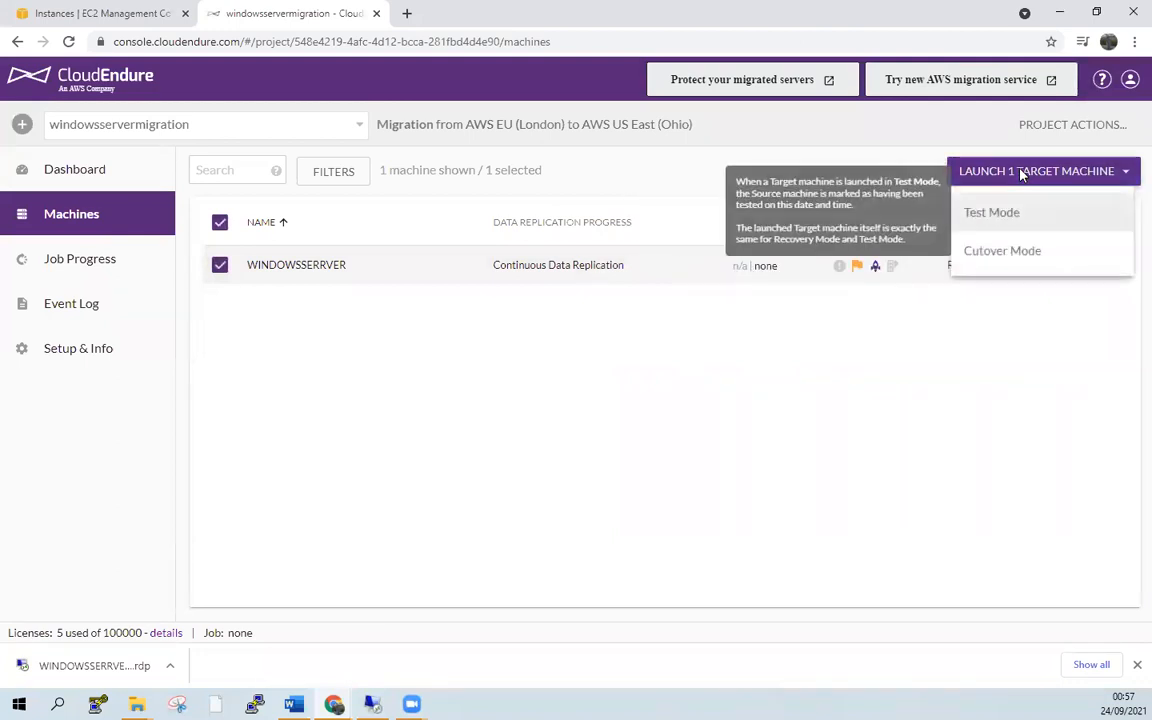
click(993, 214)
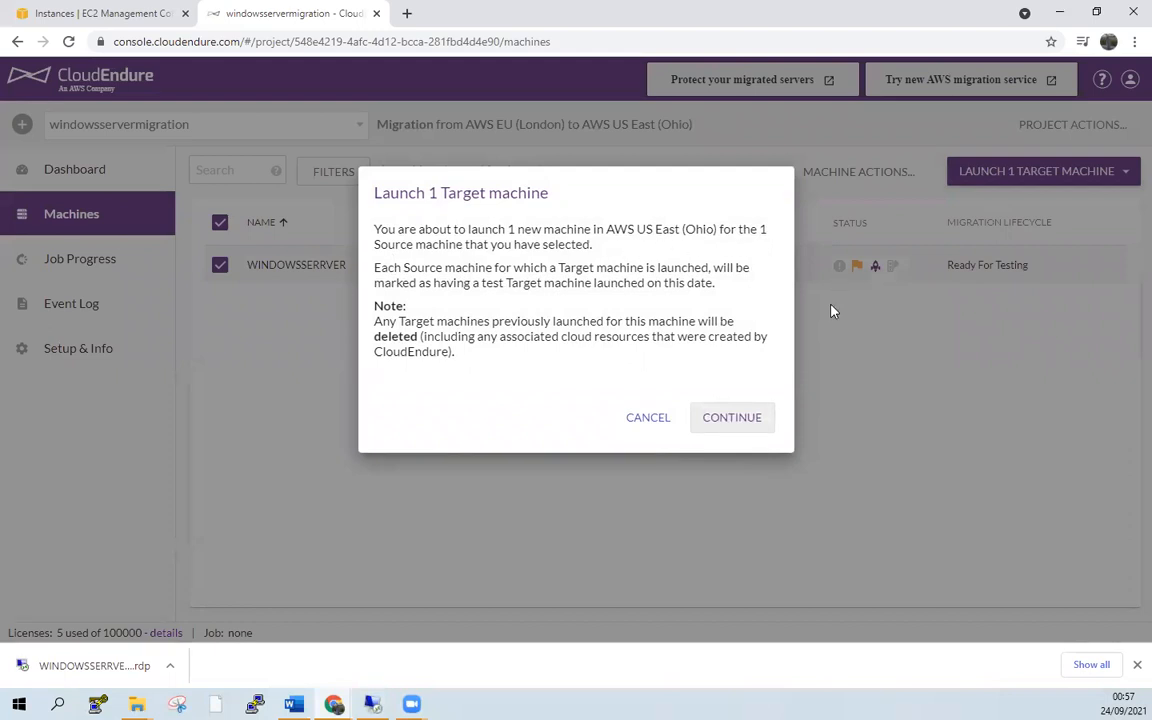
click(730, 427)
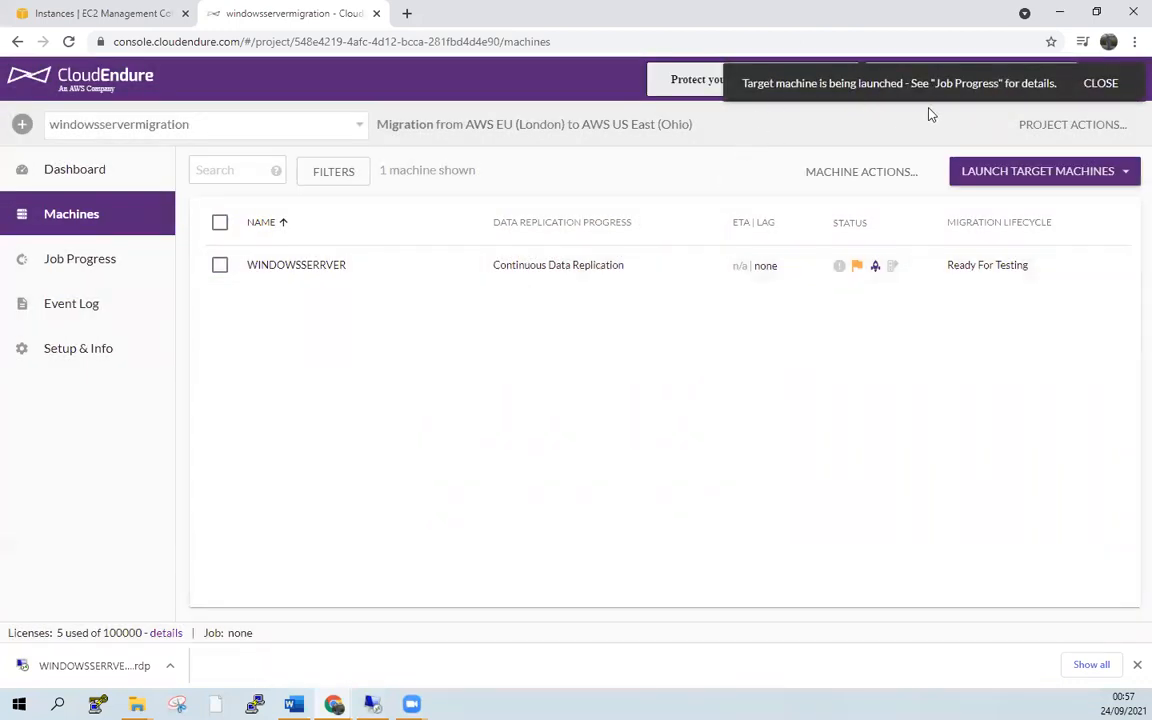
Step: Switch to the AWS EC2 console and view the instances in the US East (Ohio) region
click(58, 14)
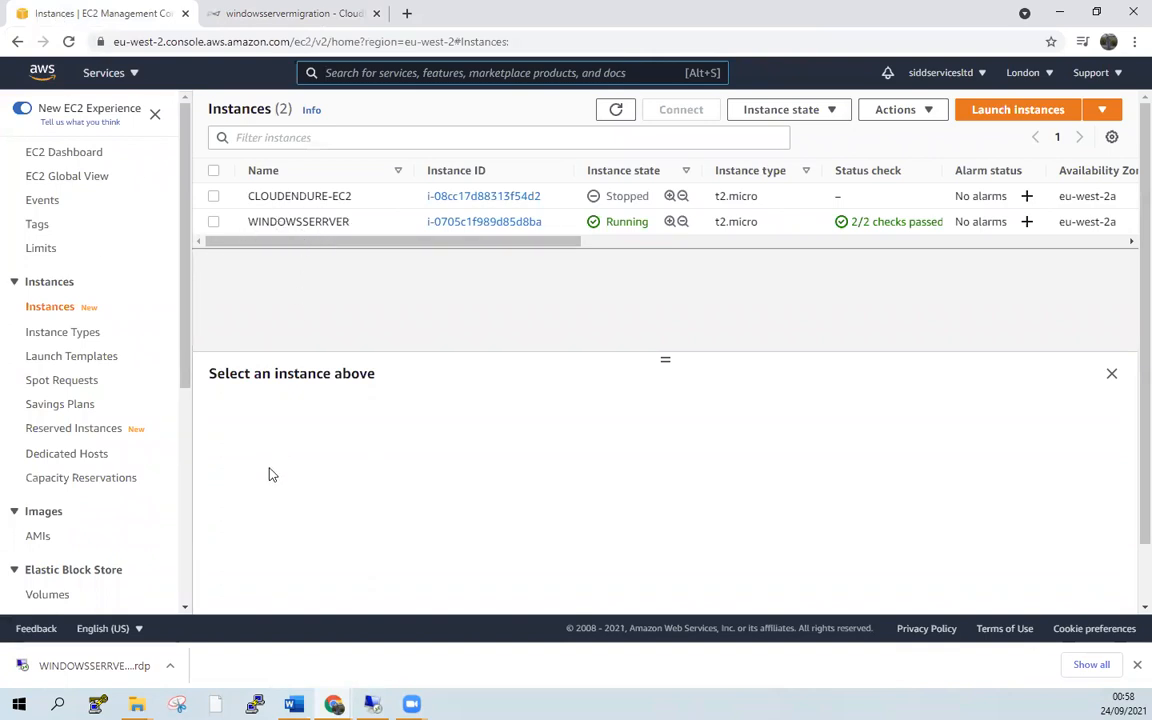
click(1034, 77)
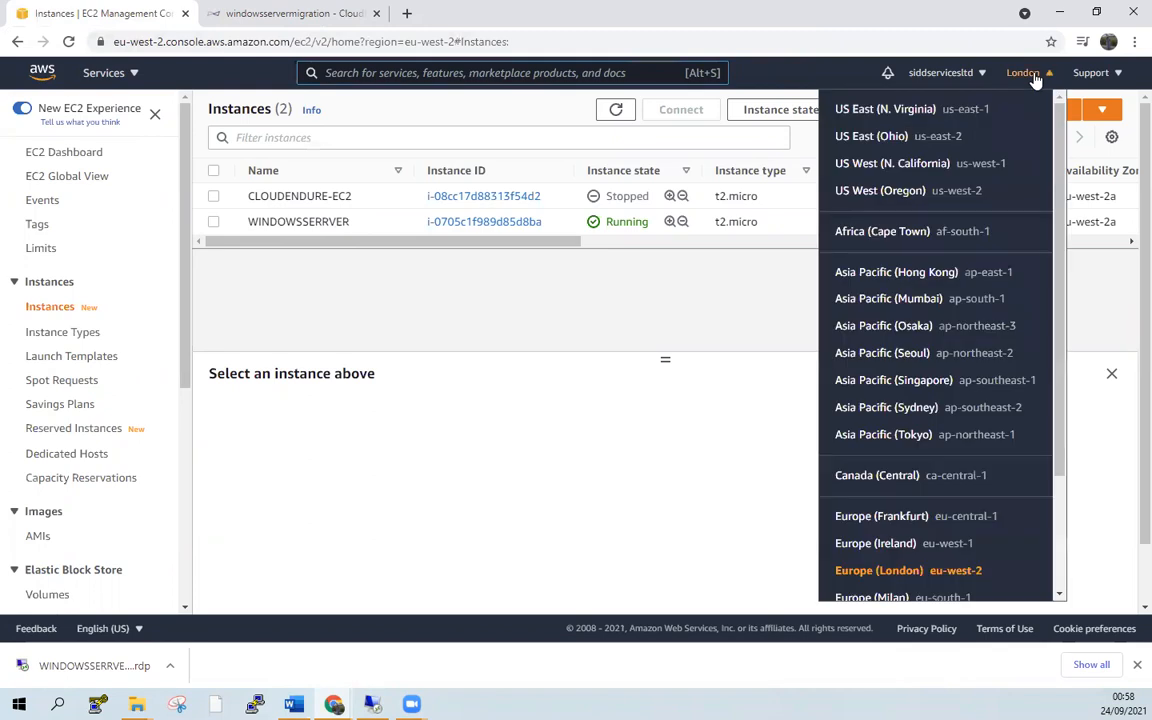
click(877, 145)
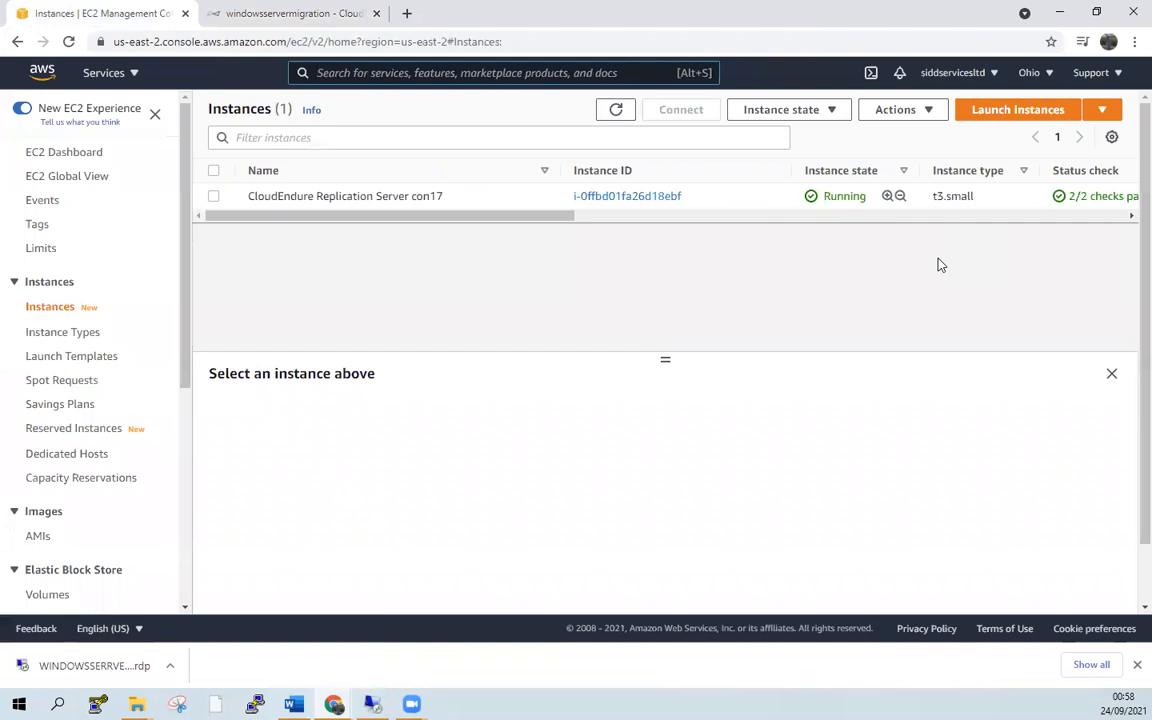
drag(568, 221, 234, 216)
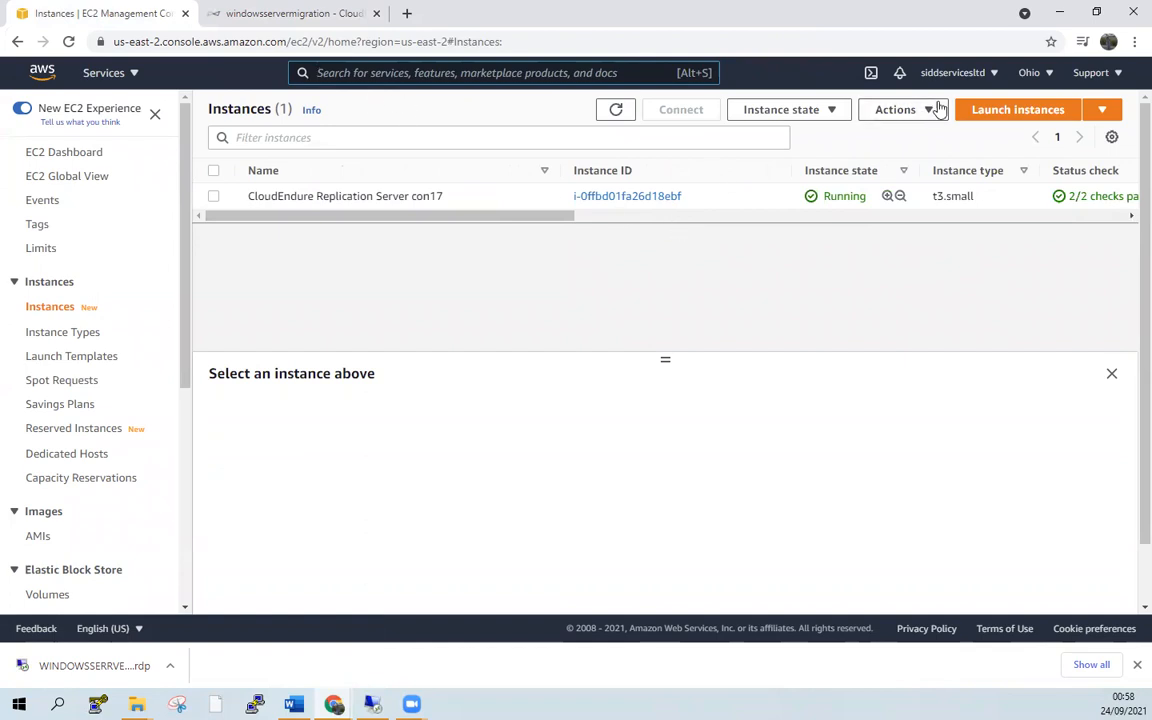
Step: Switch back to CloudEndure and examine the job progress log of the test launch
click(293, 15)
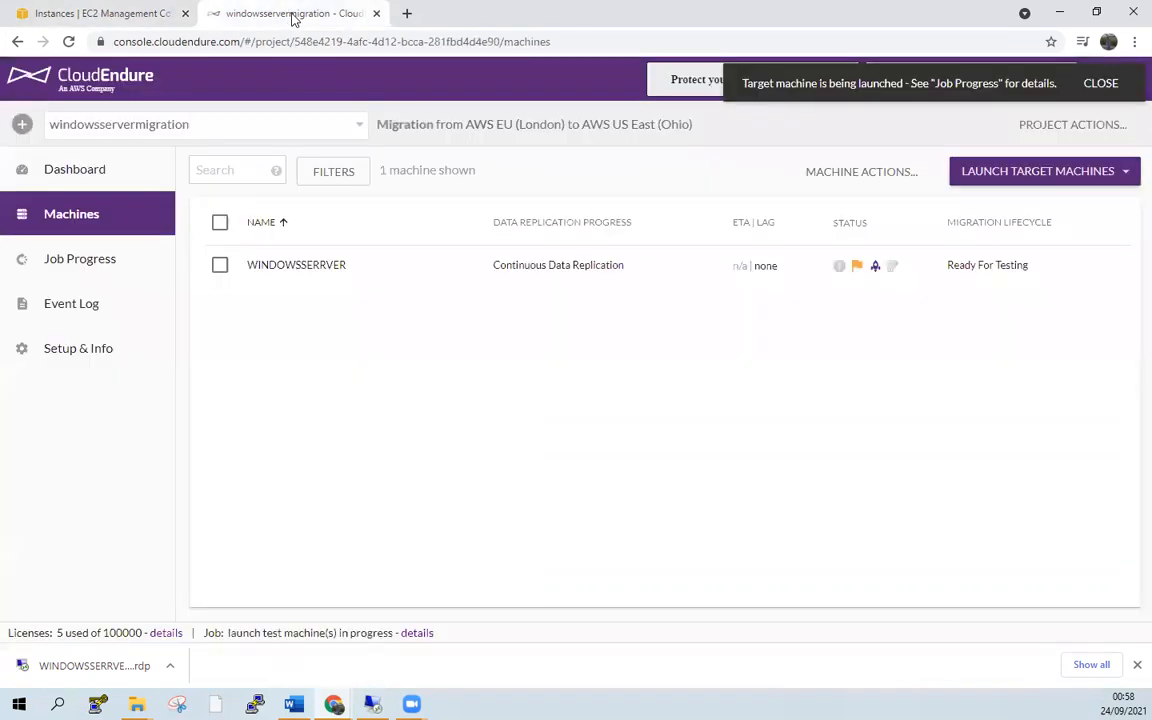
click(122, 280)
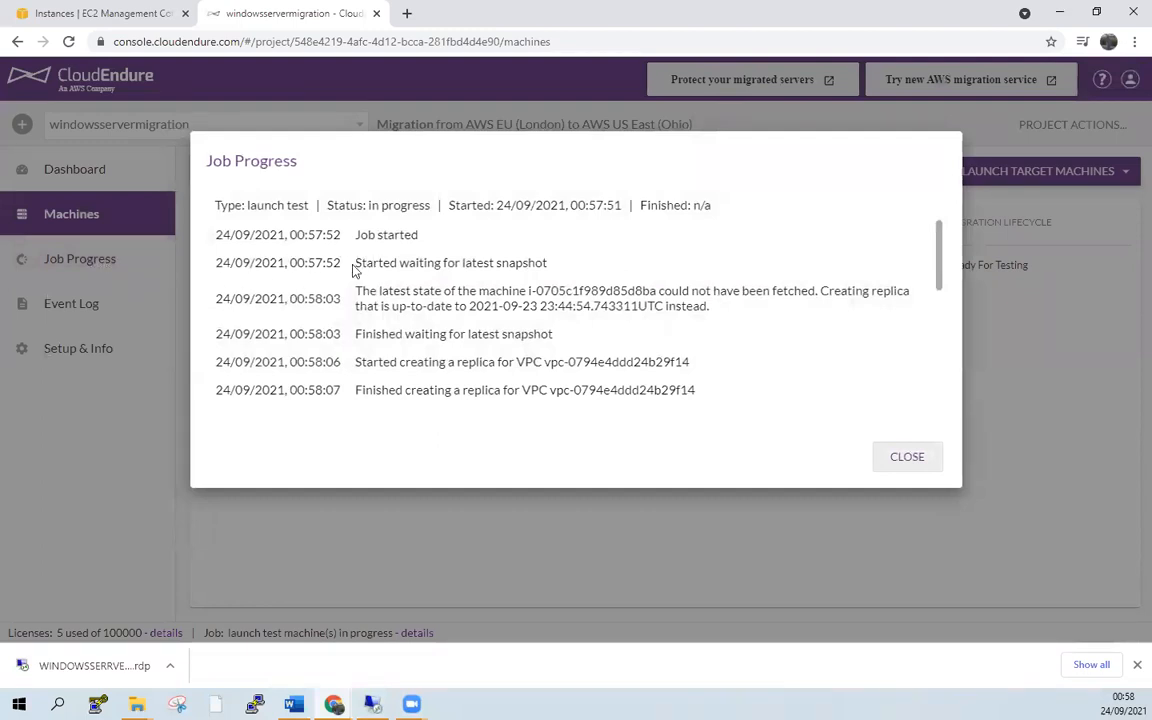
scroll(517, 355, down, 5)
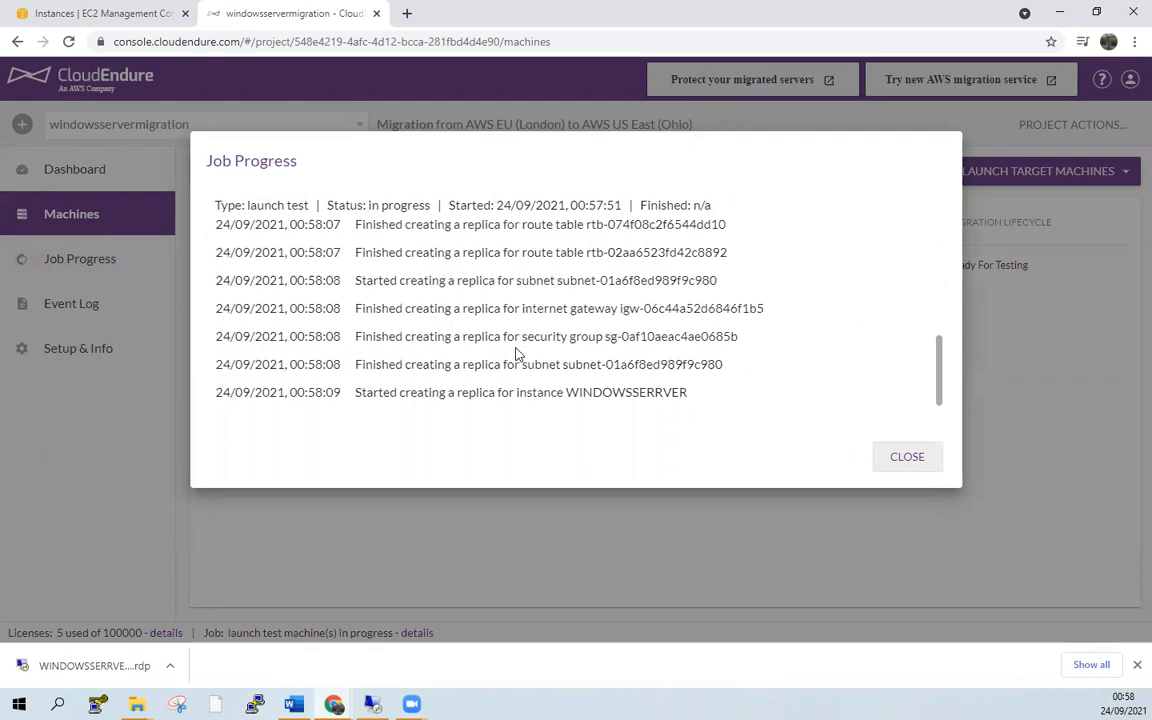
scroll(517, 355, up, 5)
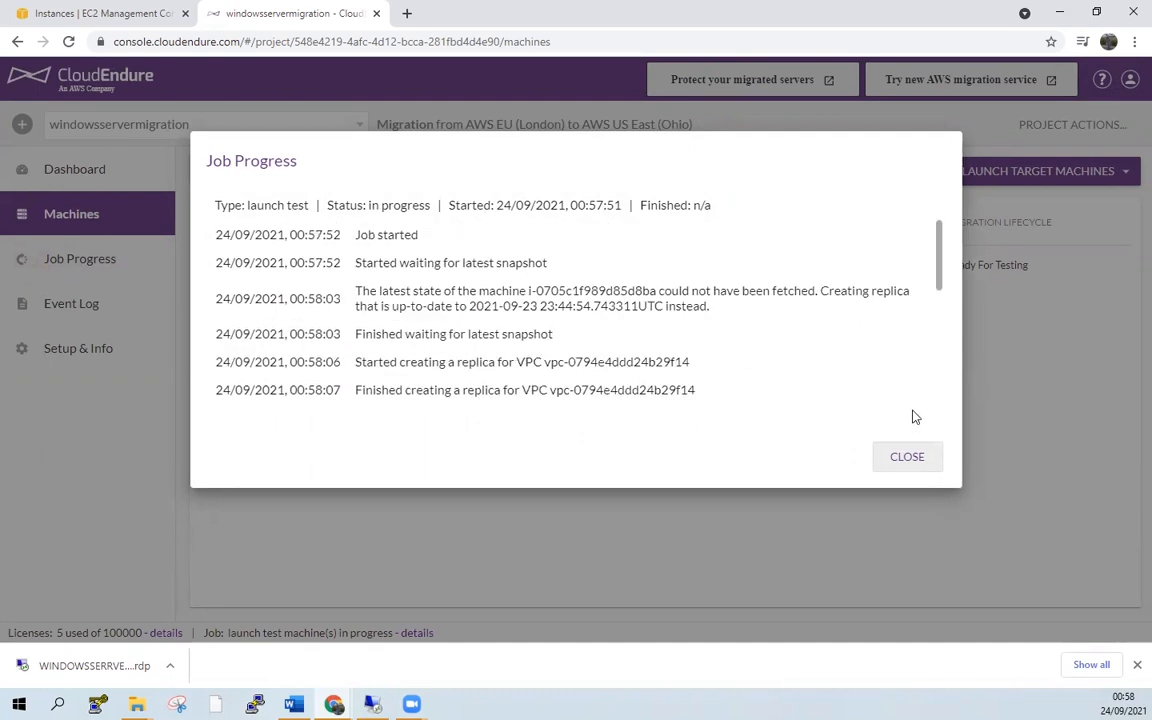
click(907, 457)
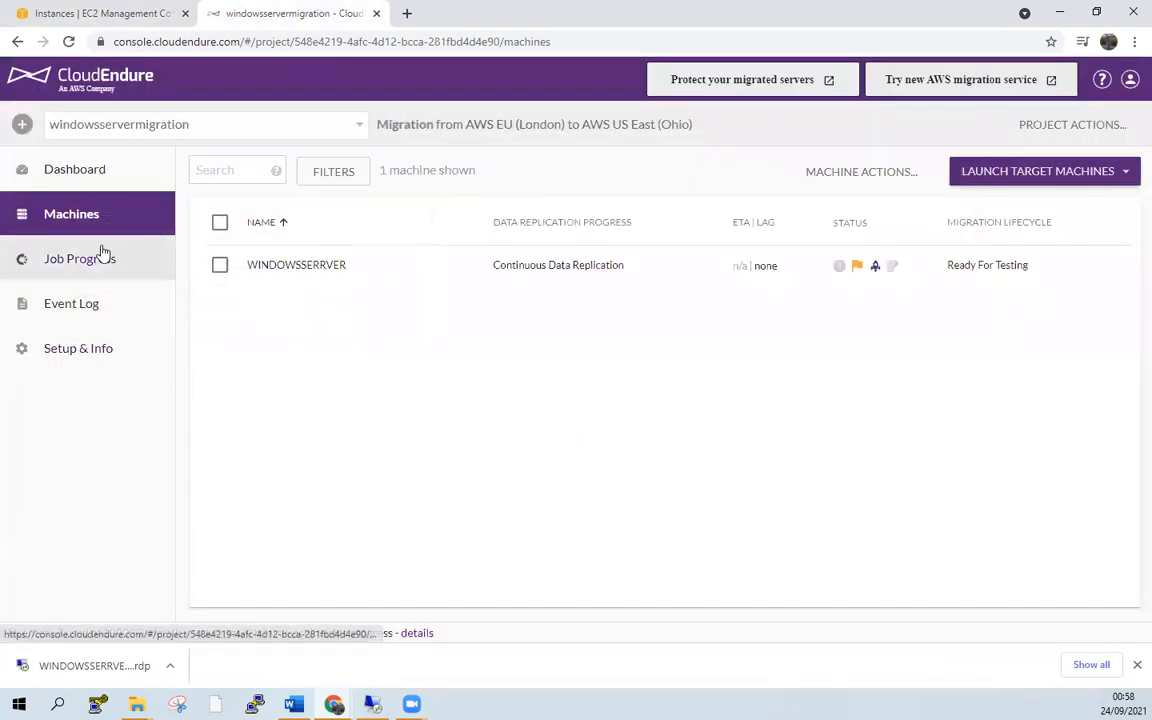
Step: Examine the windowsservermigration project's event log and its dashboard
click(98, 304)
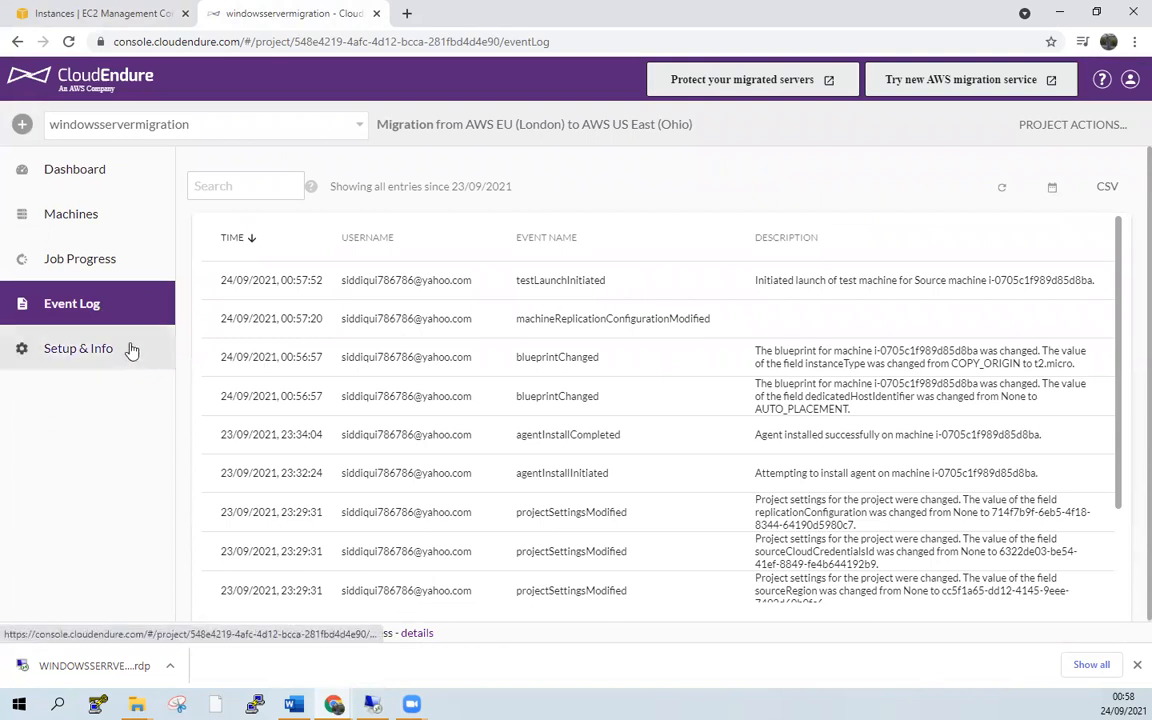
click(1137, 664)
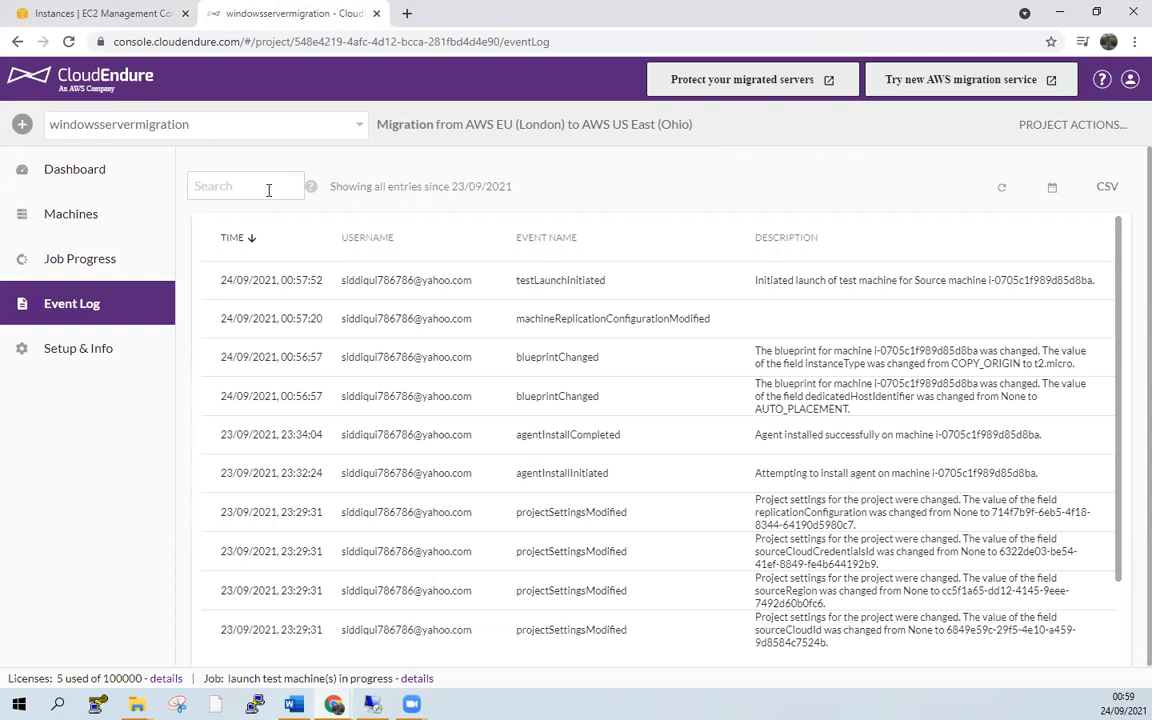
click(88, 176)
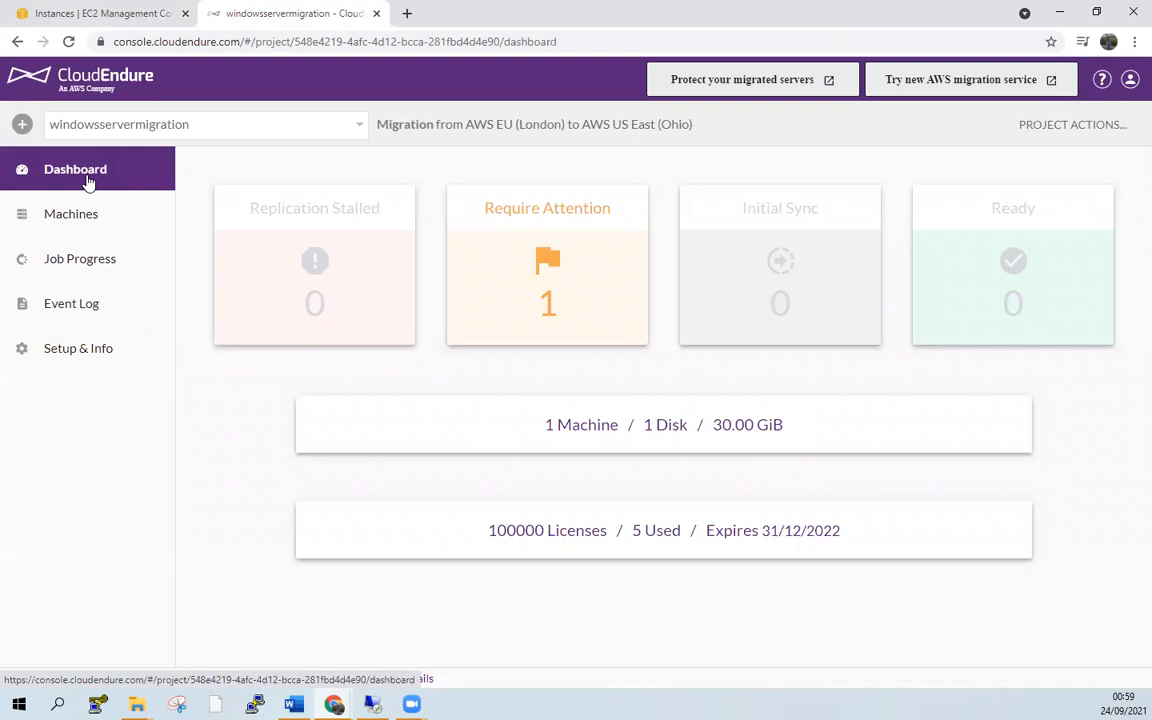
Step: View the project's machine list in CloudEndure and switch to the AWS EC2 console to examine the Ohio instances
click(86, 215)
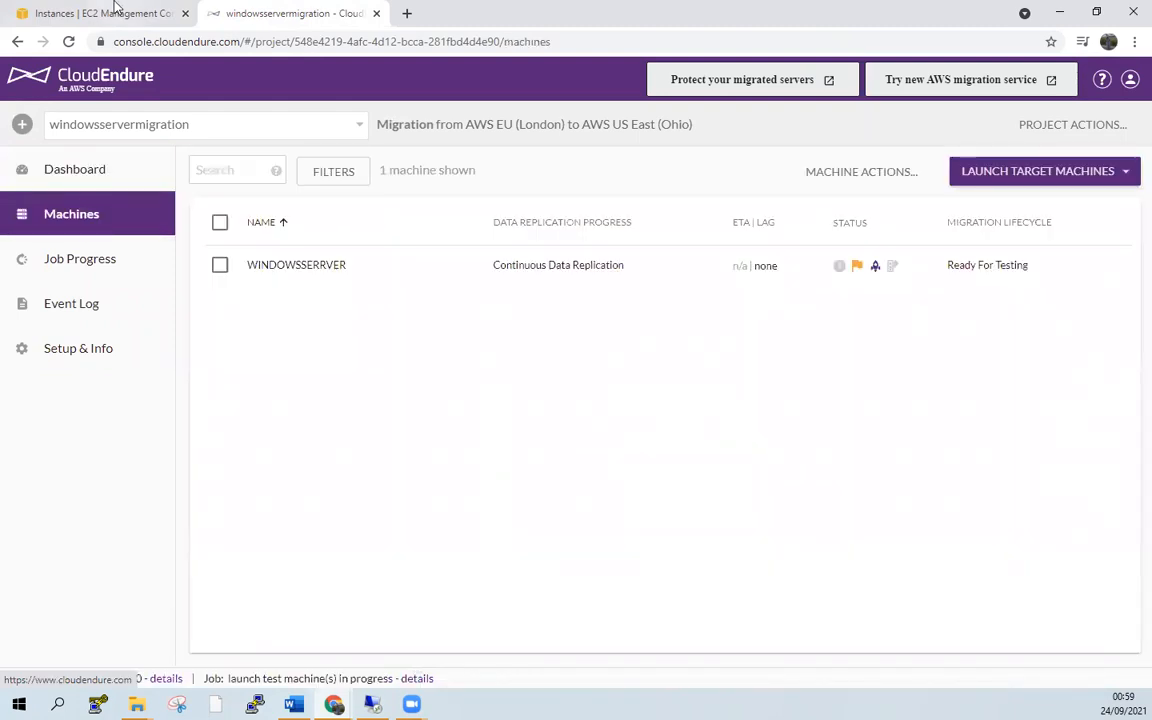
click(67, 17)
click(66, 41)
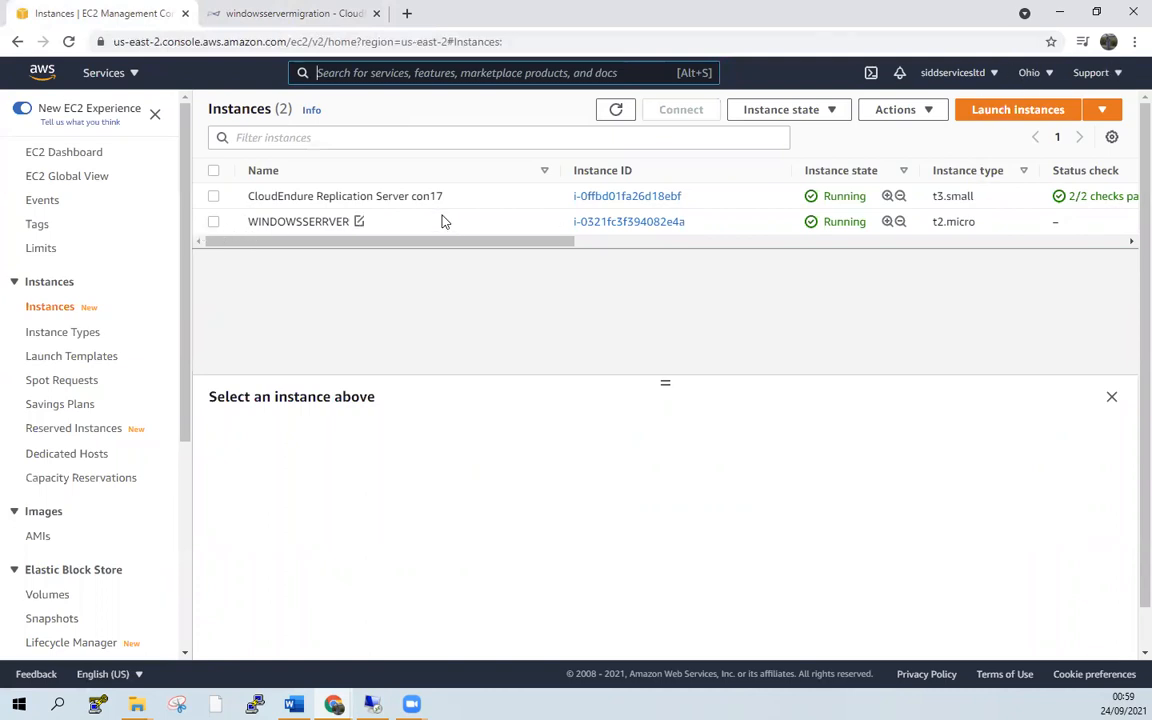
key(alt+s)
Step: Compare WINDOWSSERRVER's status in CloudEndure with its instance state, type and status check in the EC2 console
click(304, 18)
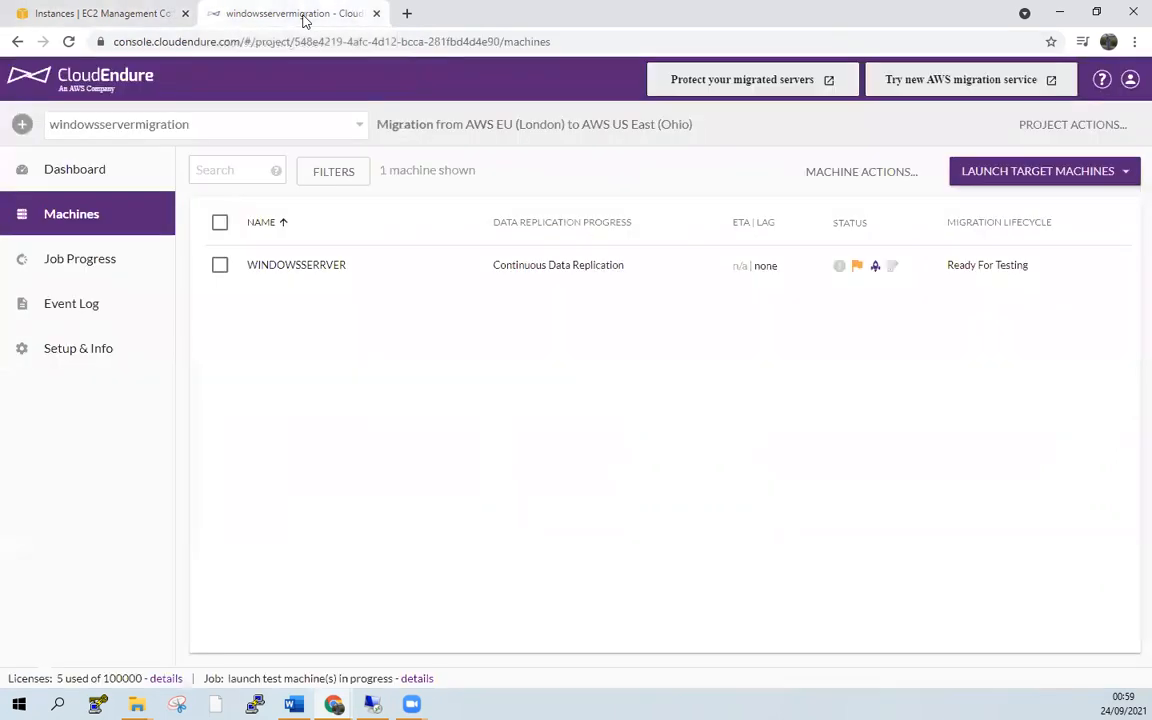
click(100, 16)
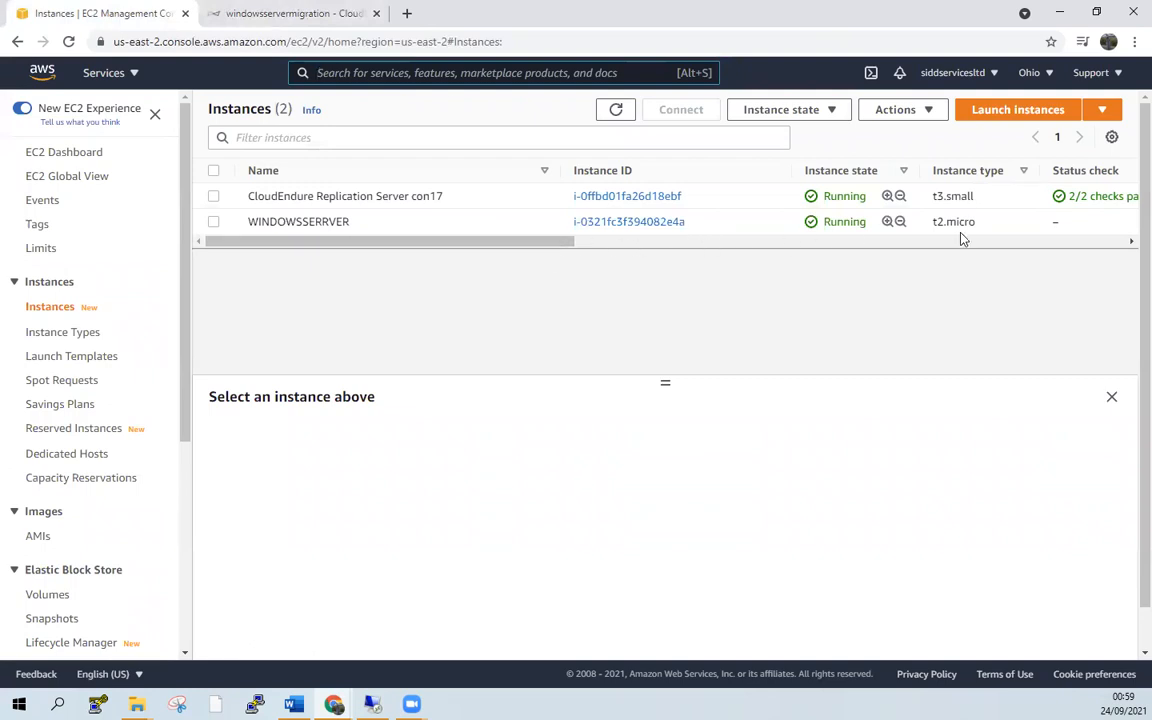
drag(536, 242, 470, 248)
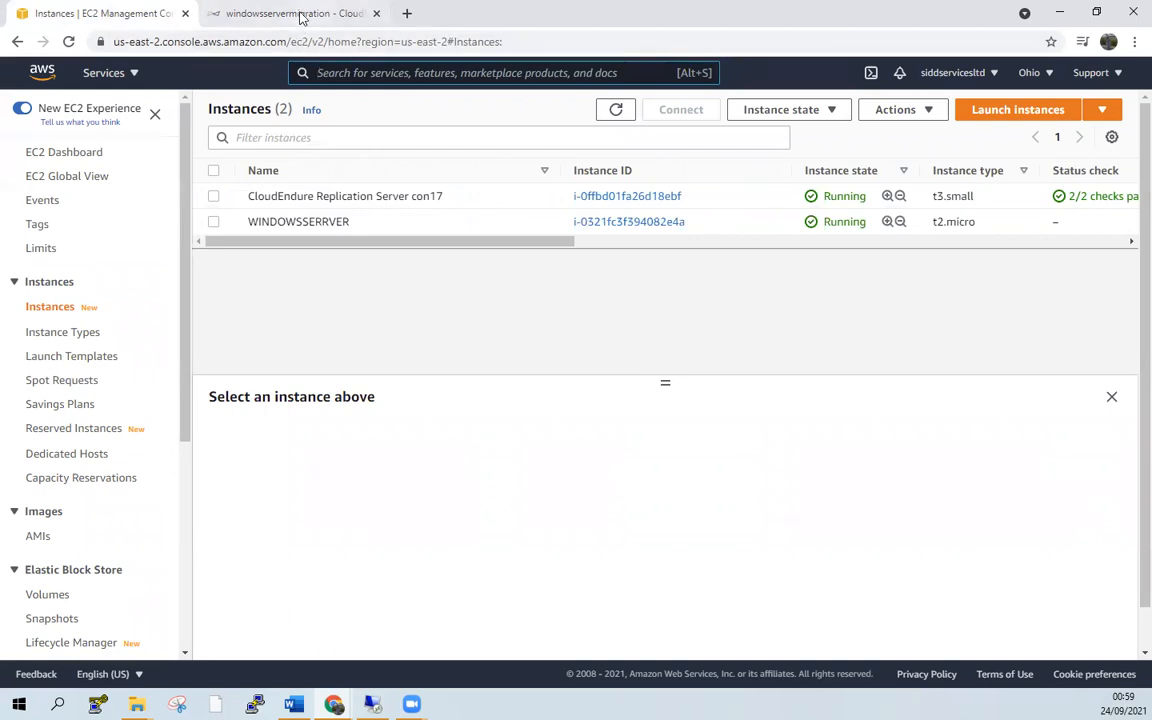
click(298, 16)
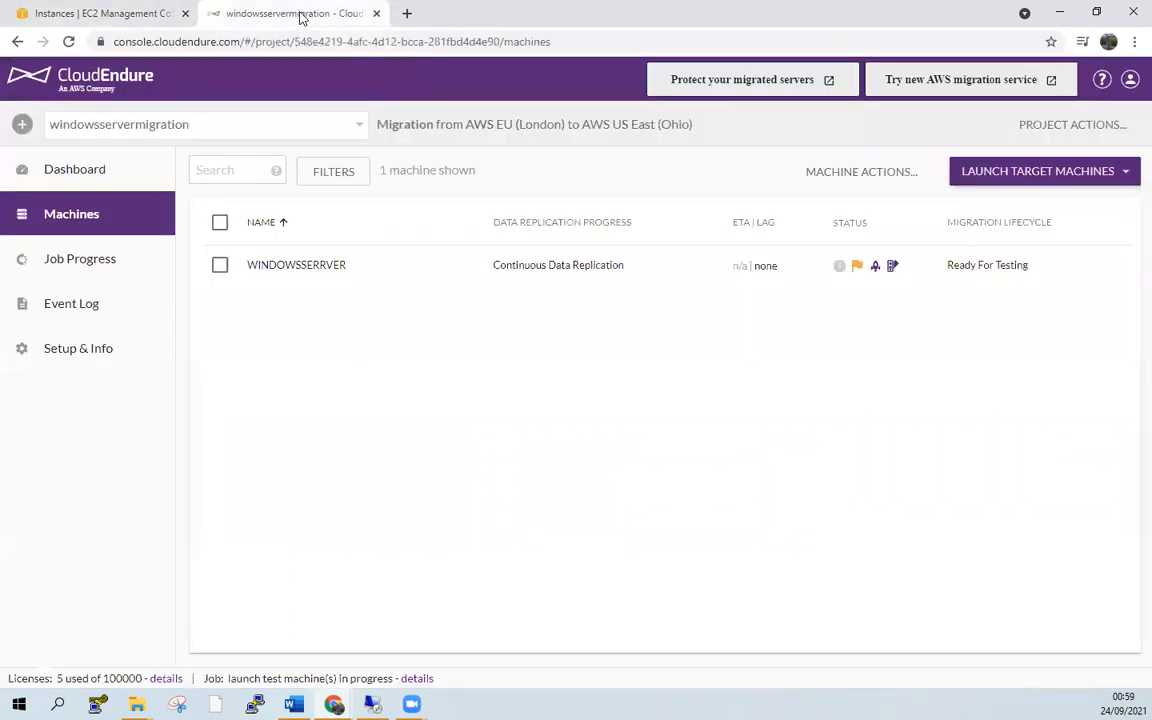
click(110, 14)
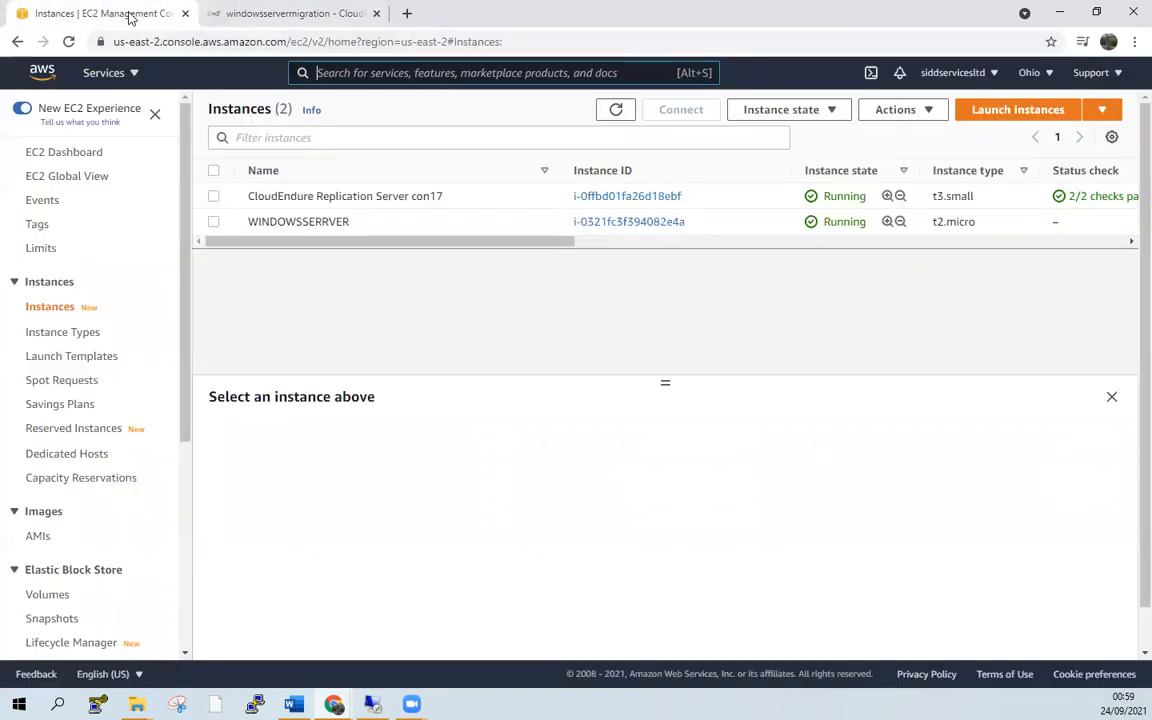